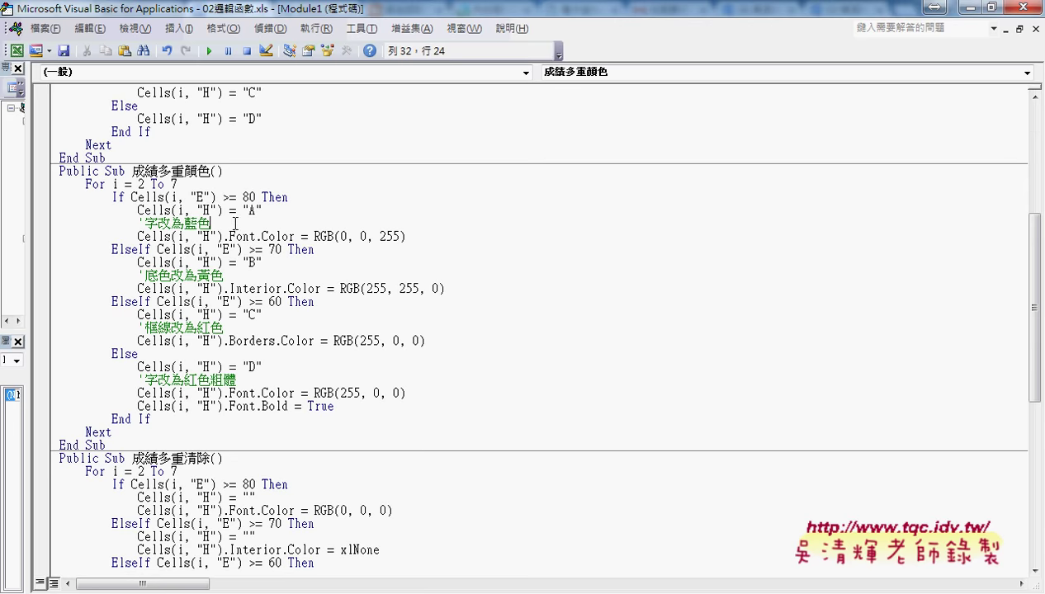
Review the 成績多重顏色 macro's comment lines and its Font.Color = RGB(0, 0, 255) statement
{"action": "left_click", "coordinate": [187, 274]}
{"action": "left_click", "coordinate": [187, 324]}
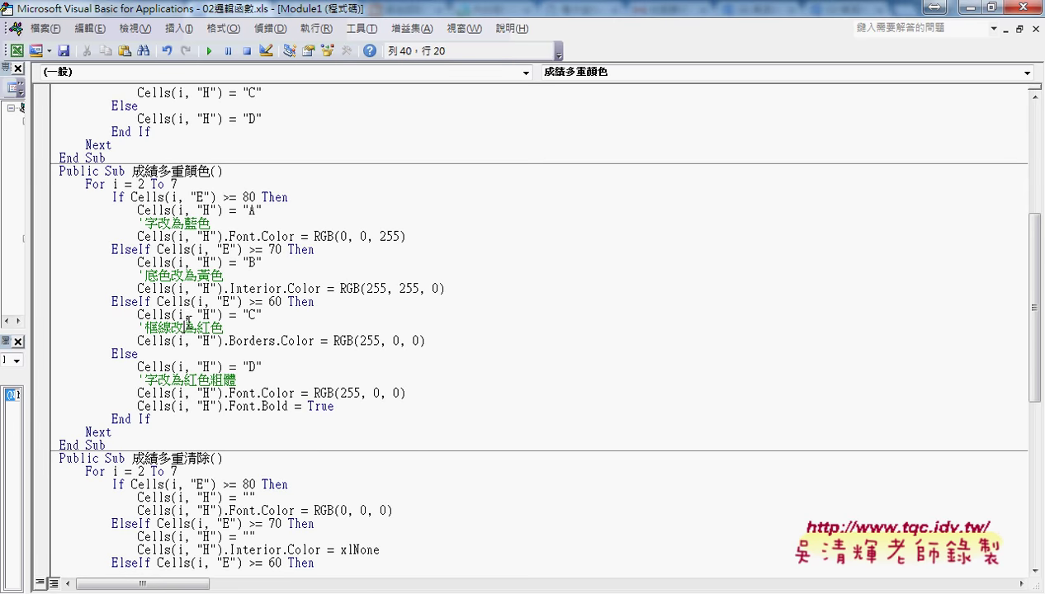
{"action": "left_click", "coordinate": [197, 375]}
{"action": "left_click", "coordinate": [243, 380]}
{"action": "left_click_drag", "start_coordinate": [245, 381], "coordinate": [141, 379]}
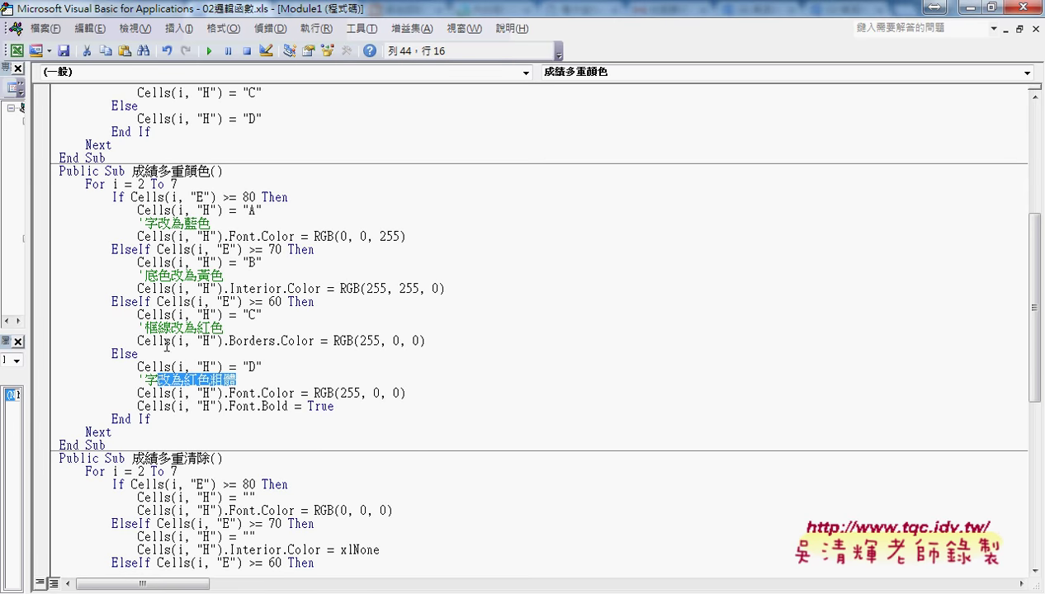
{"action": "left_click", "coordinate": [183, 238]}
{"action": "left_click", "coordinate": [145, 222]}
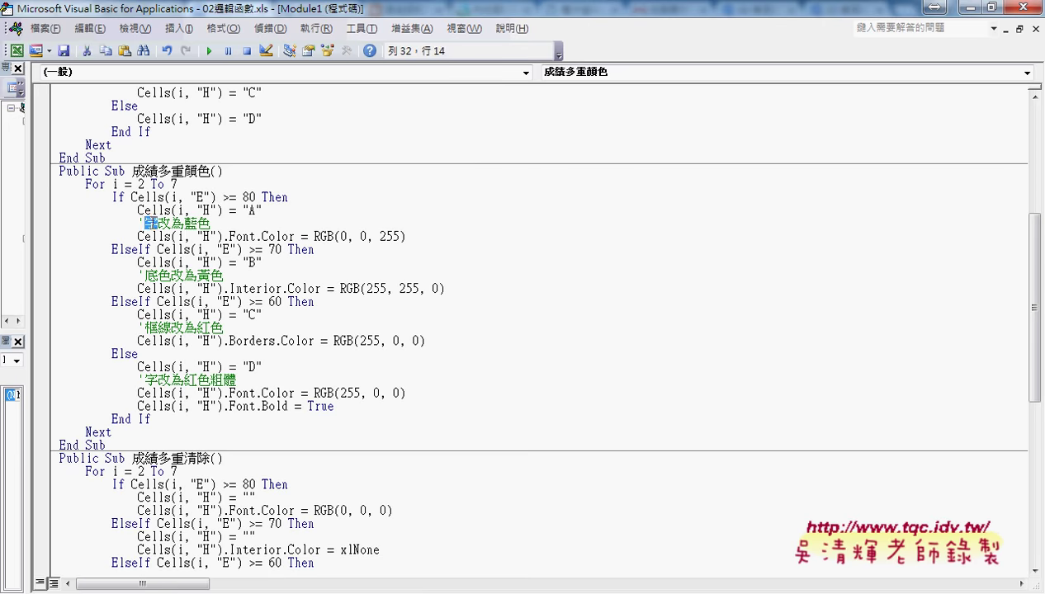
{"action": "left_click", "coordinate": [198, 223]}
{"action": "left_click_drag", "start_coordinate": [407, 237], "coordinate": [137, 237]}
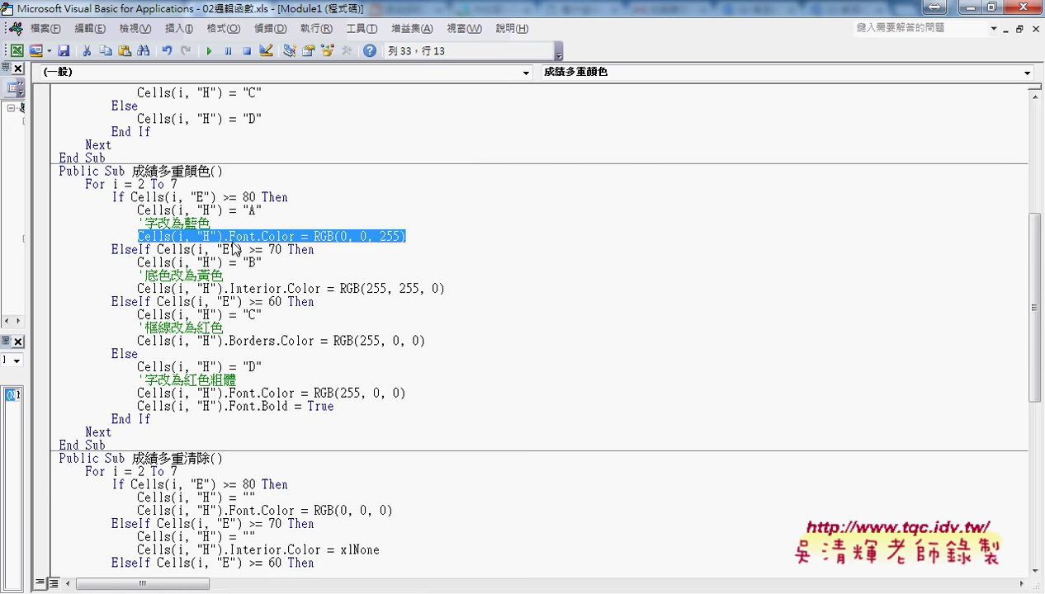
{"action": "left_click", "coordinate": [231, 238]}
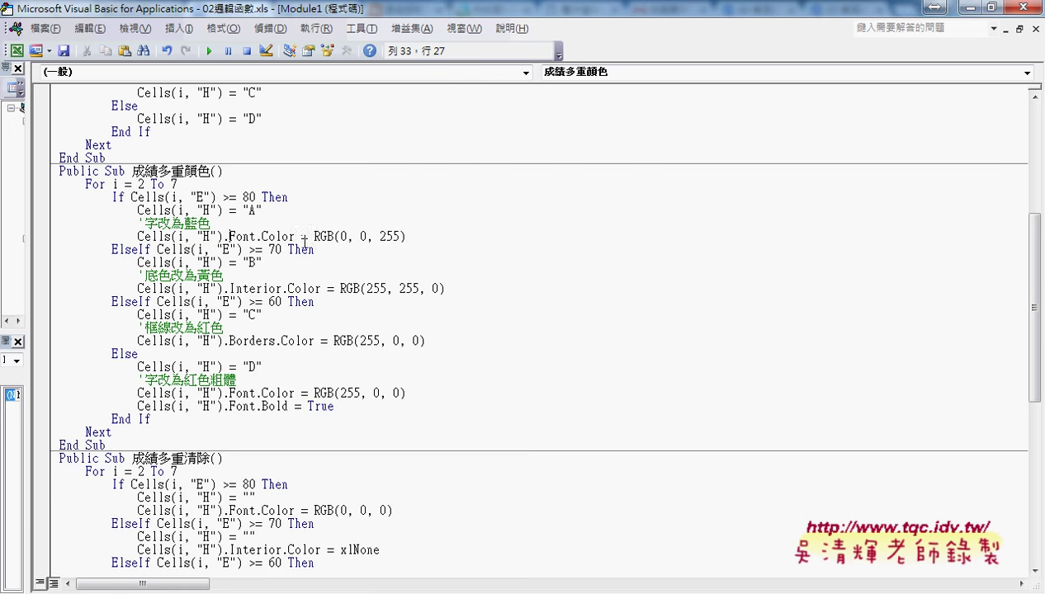
{"action": "left_click", "coordinate": [243, 237]}
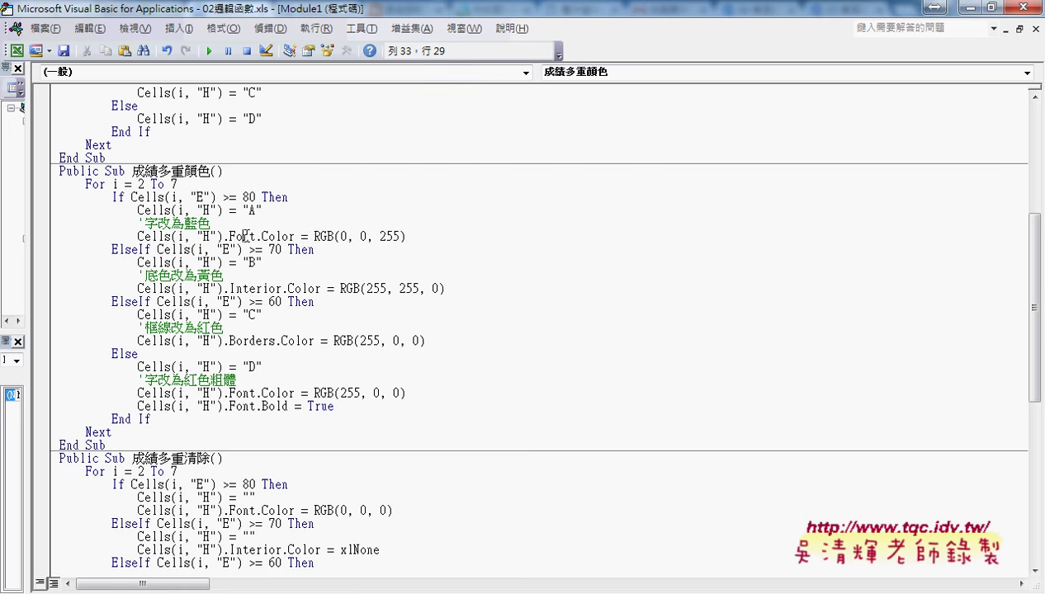
Look up Font in VBA help and open the Font object's member list
{"action": "left_click", "coordinate": [370, 51]}
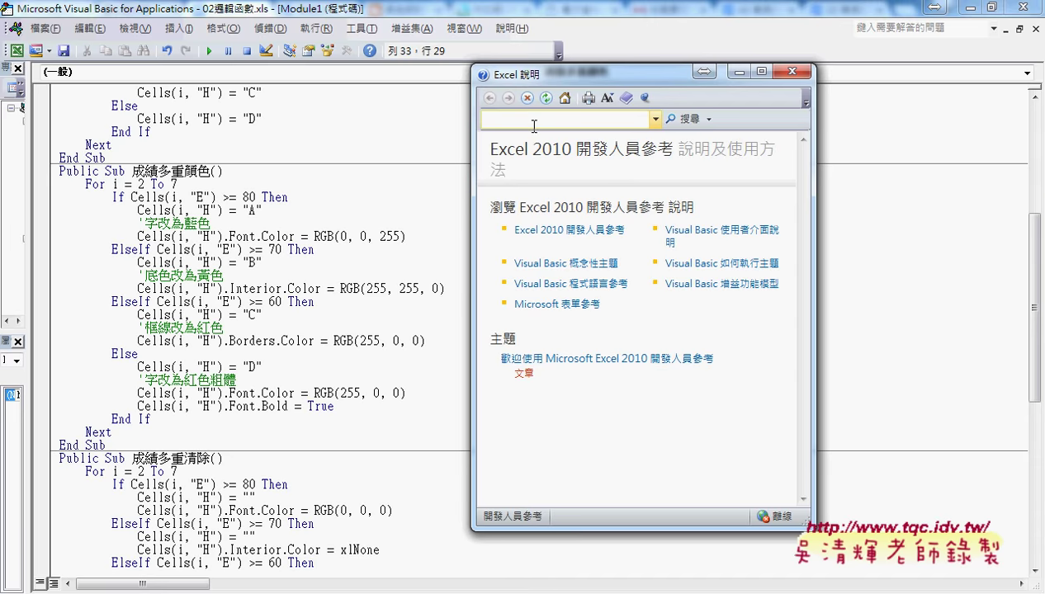
{"action": "left_click", "coordinate": [791, 71]}
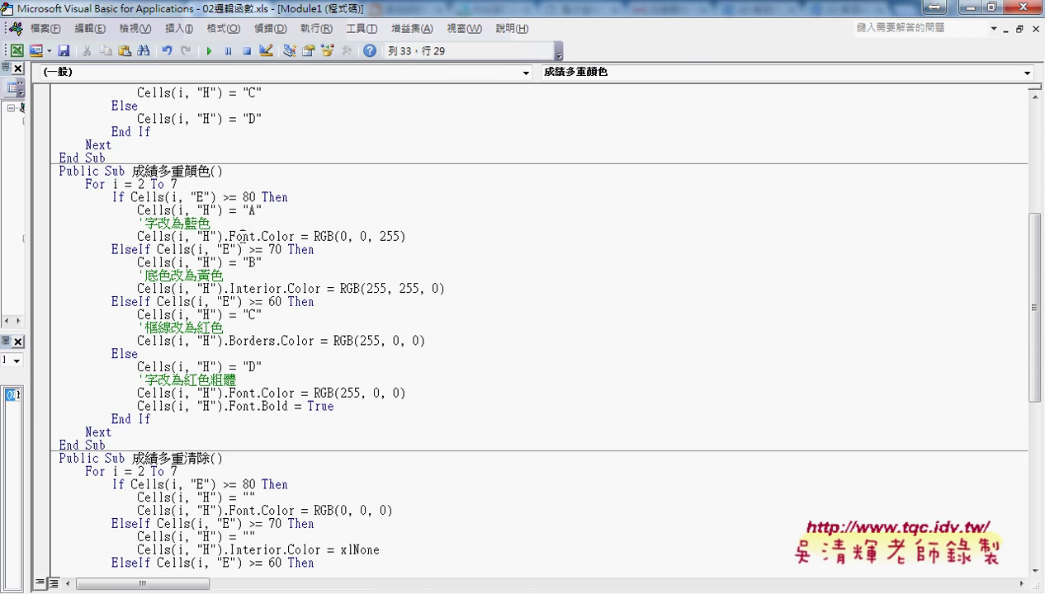
{"action": "key", "text": "F1"}
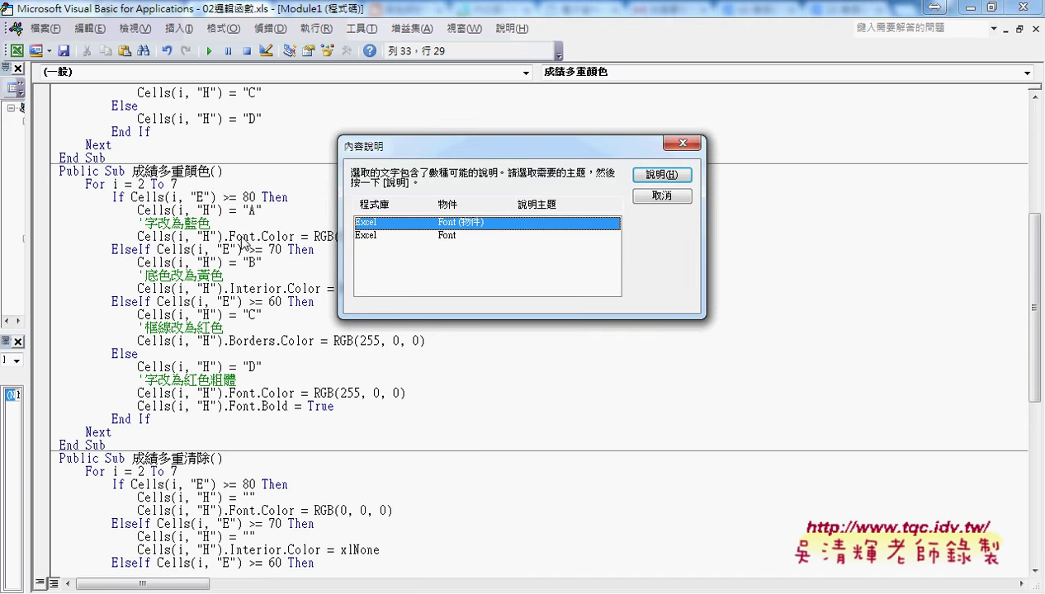
{"action": "left_click", "coordinate": [453, 233]}
{"action": "left_click", "coordinate": [507, 222]}
{"action": "left_click", "coordinate": [664, 175]}
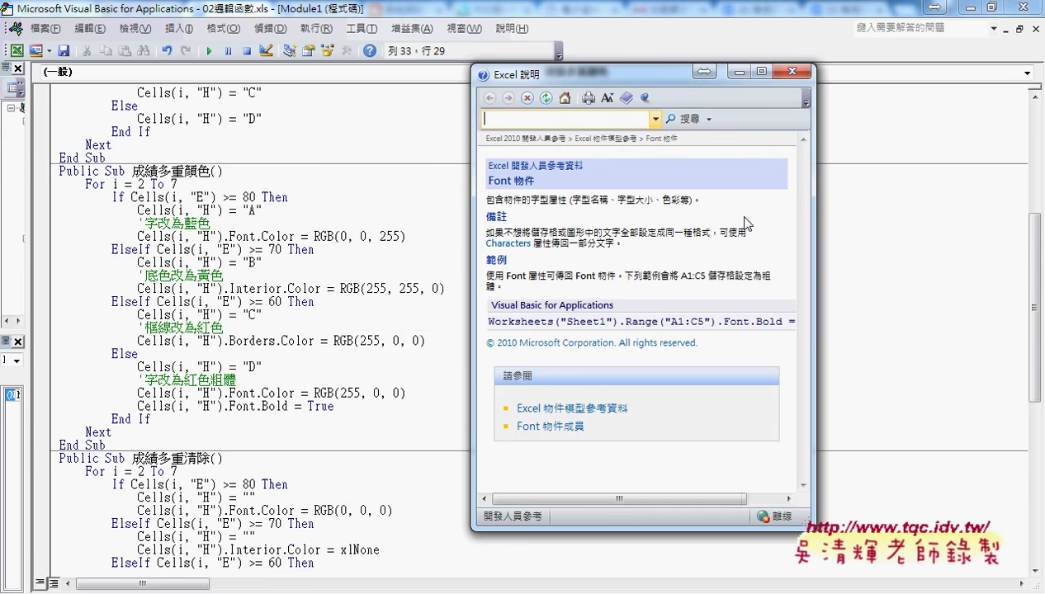
{"action": "left_click", "coordinate": [561, 426]}
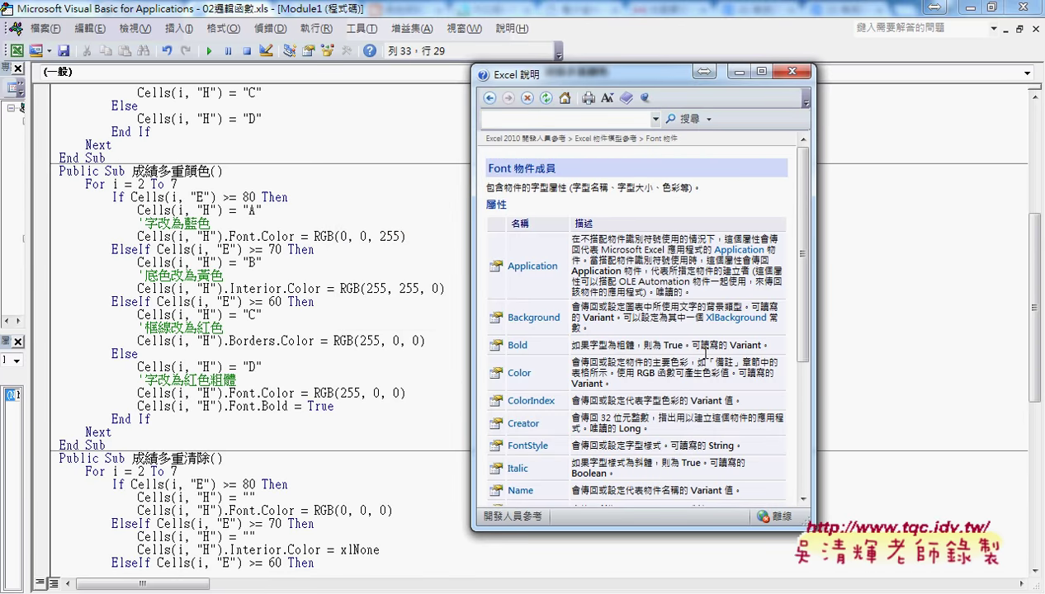
Browse the Font object's members and open the Font.Color property page
{"action": "scroll", "coordinate": [577, 289], "scroll_direction": "down", "scroll_amount": 3}
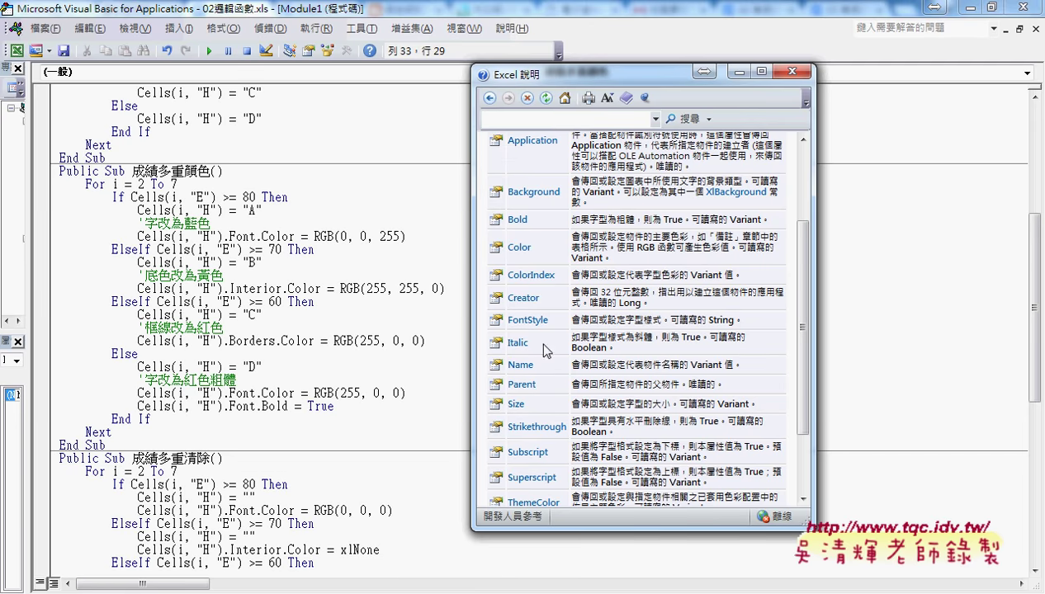
{"action": "scroll", "coordinate": [632, 353], "scroll_direction": "down", "scroll_amount": 3}
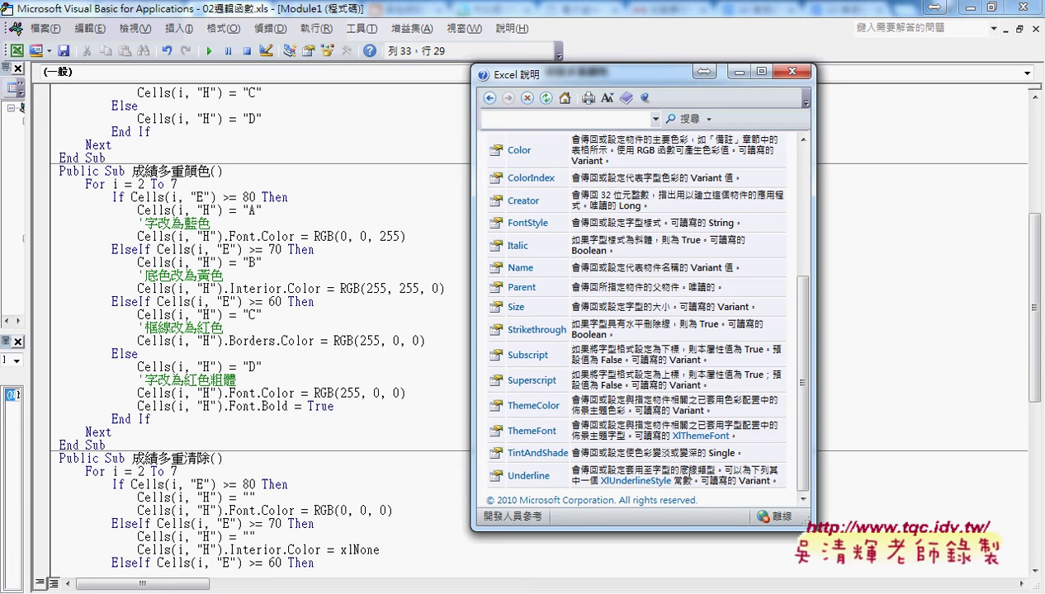
{"action": "scroll", "coordinate": [678, 462], "scroll_direction": "up", "scroll_amount": 3}
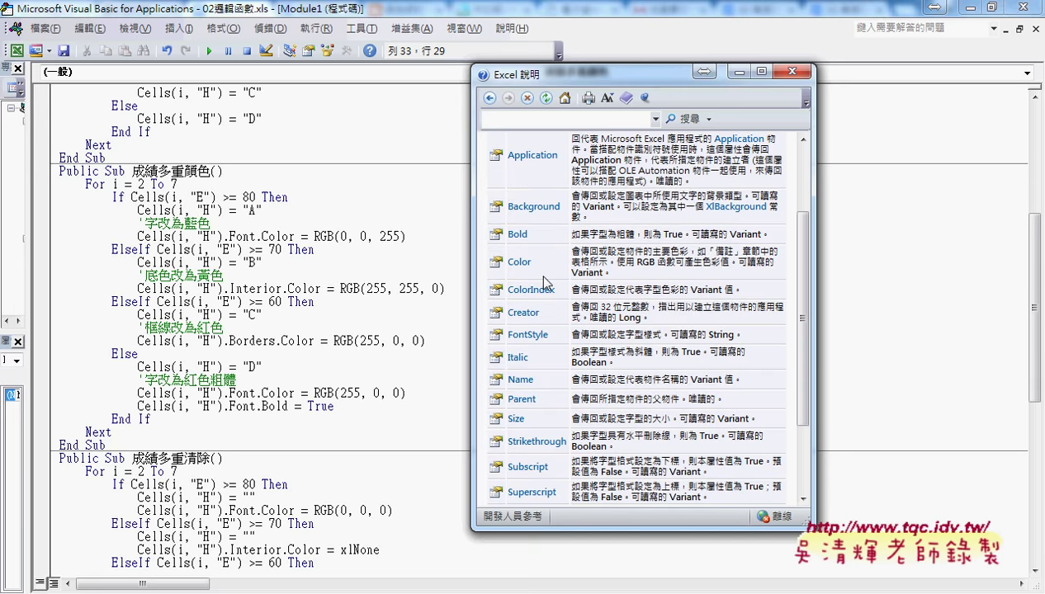
{"action": "left_click", "coordinate": [519, 262]}
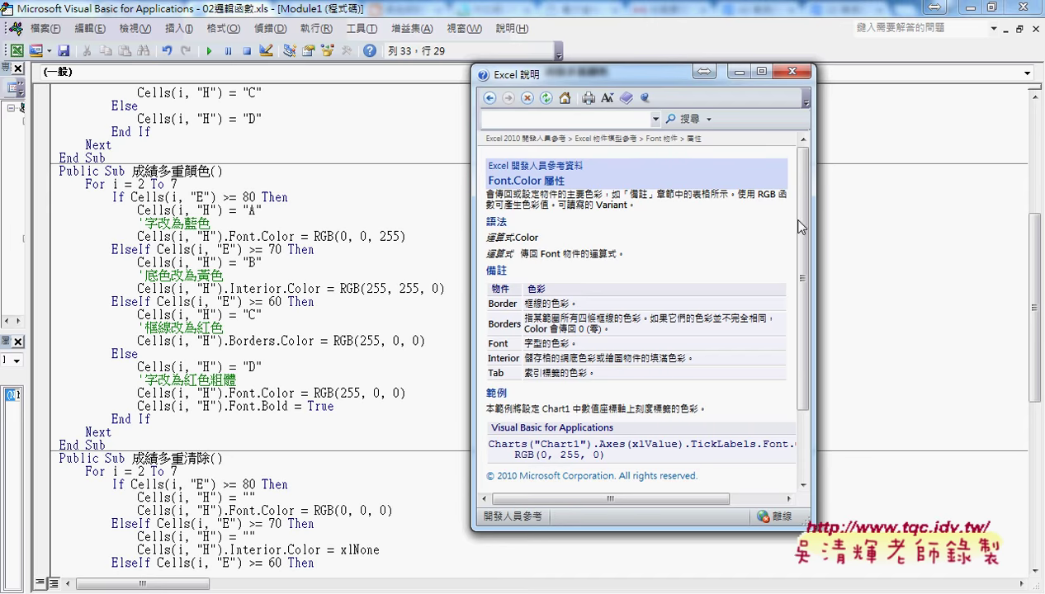
Widen the Help window and highlight the Font.Color description
{"action": "left_click_drag", "start_coordinate": [812, 221], "coordinate": [959, 220]}
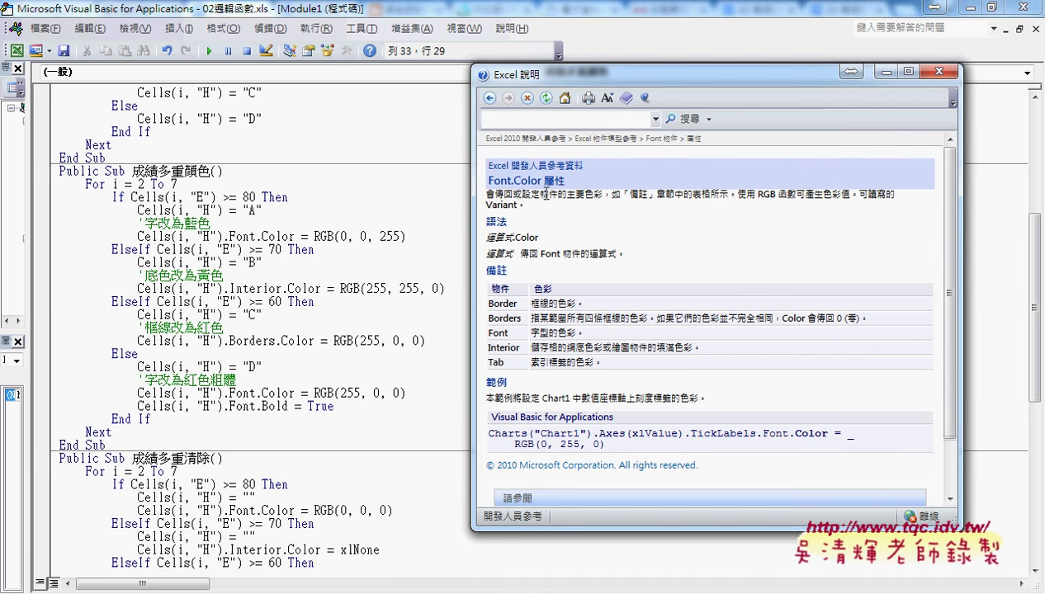
{"action": "left_click_drag", "start_coordinate": [486, 193], "coordinate": [894, 205]}
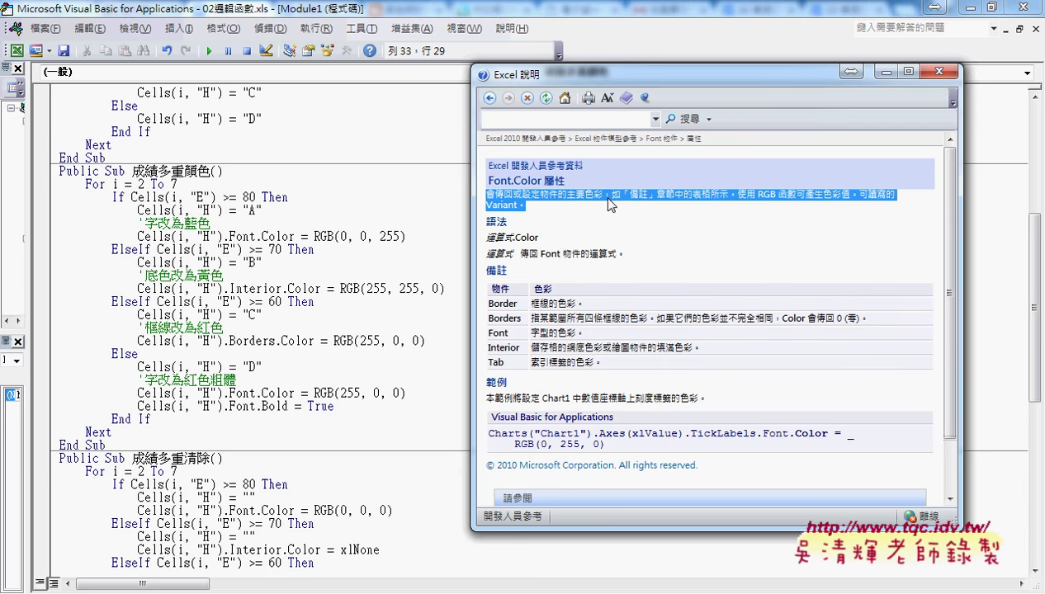
{"action": "left_click", "coordinate": [637, 199]}
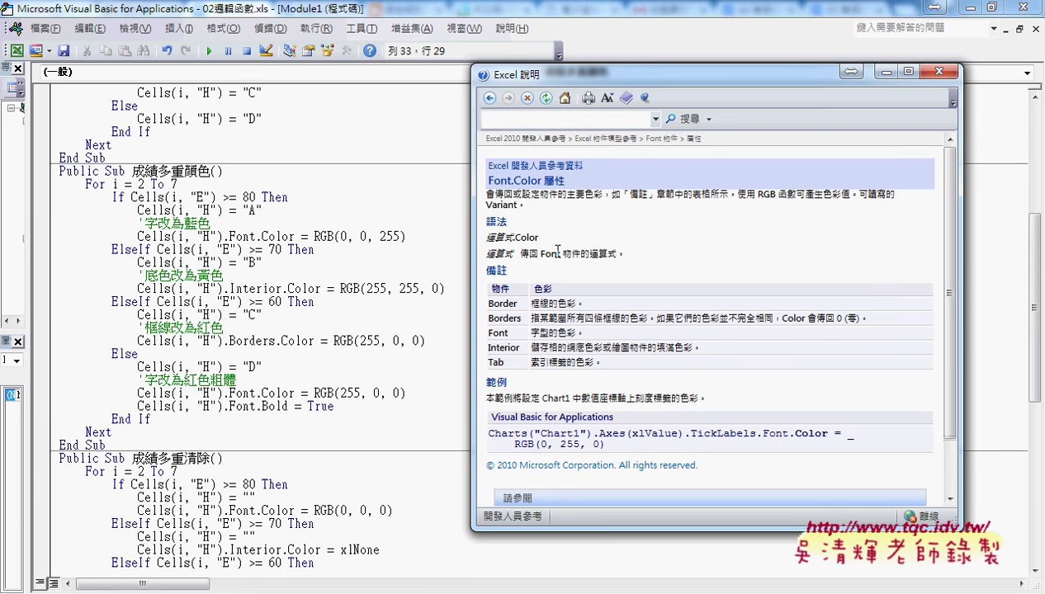
Highlight RGB(0, 255, 0) and Font in the example, then close Help
{"action": "scroll", "coordinate": [583, 343], "scroll_direction": "down", "scroll_amount": 2}
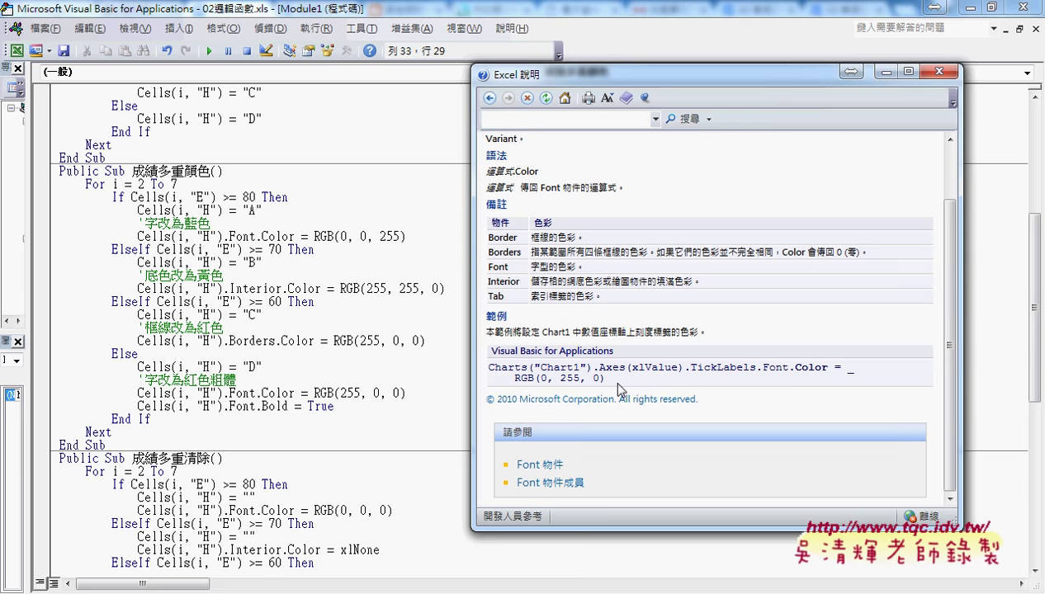
{"action": "left_click_drag", "start_coordinate": [599, 382], "coordinate": [524, 384]}
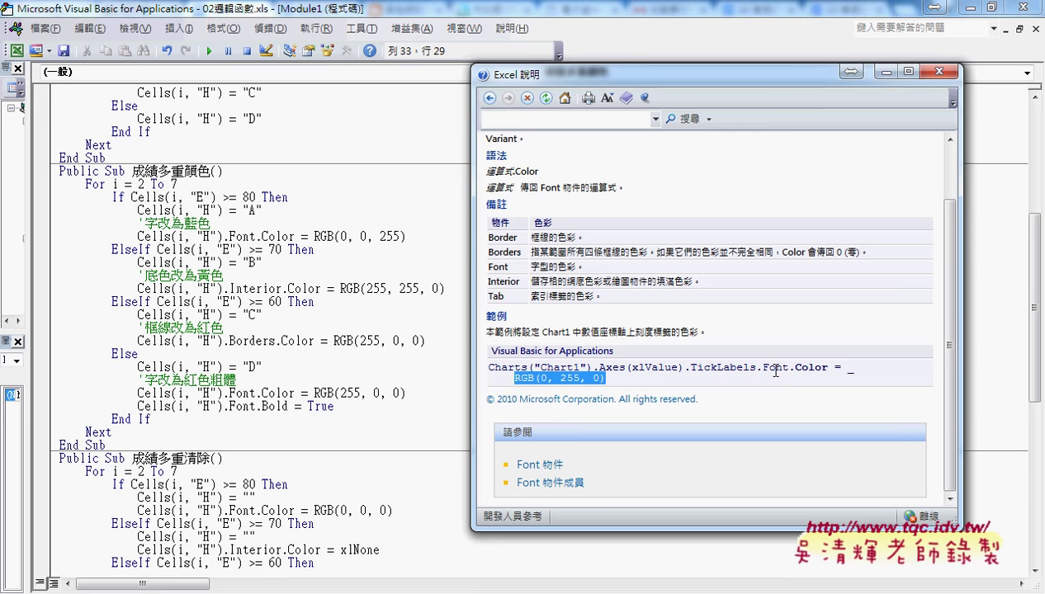
{"action": "left_click_drag", "start_coordinate": [763, 369], "coordinate": [788, 373]}
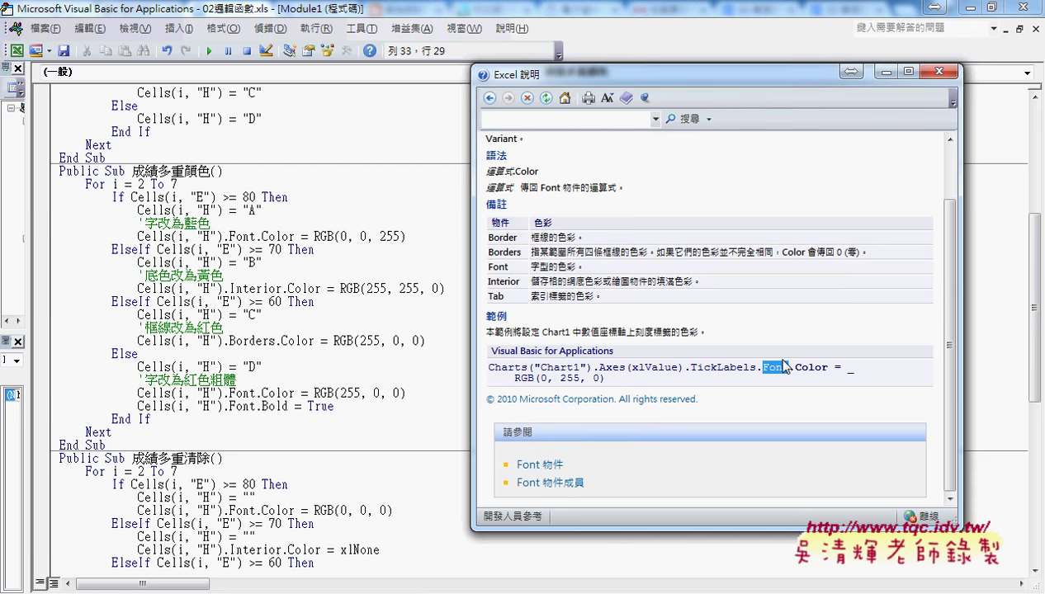
{"action": "left_click", "coordinate": [938, 72]}
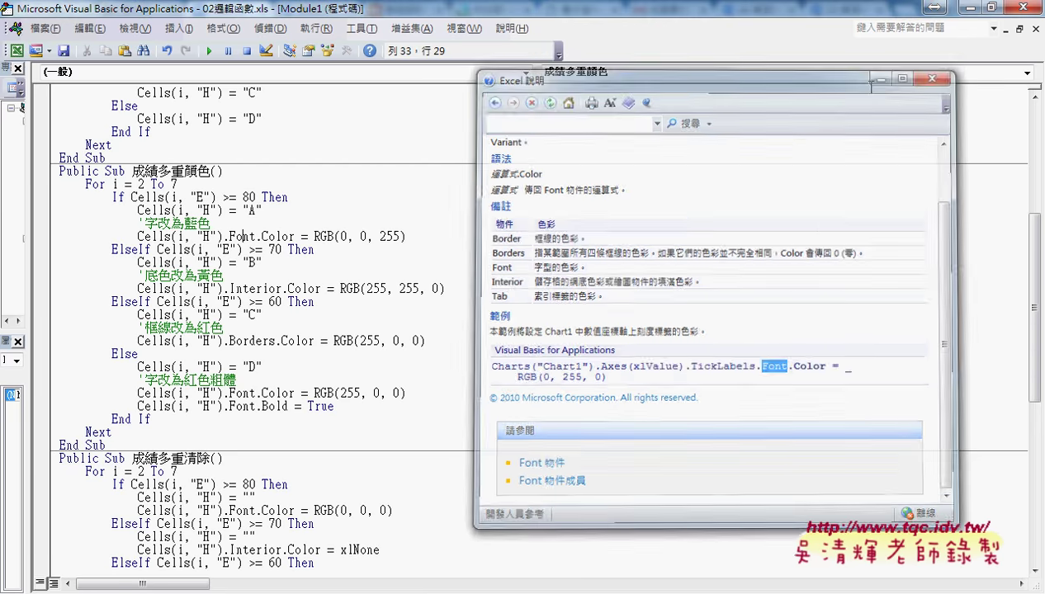
Look up Interior with F1, open its member list, mark ColorIndex, and close Help
{"action": "left_click", "coordinate": [261, 288]}
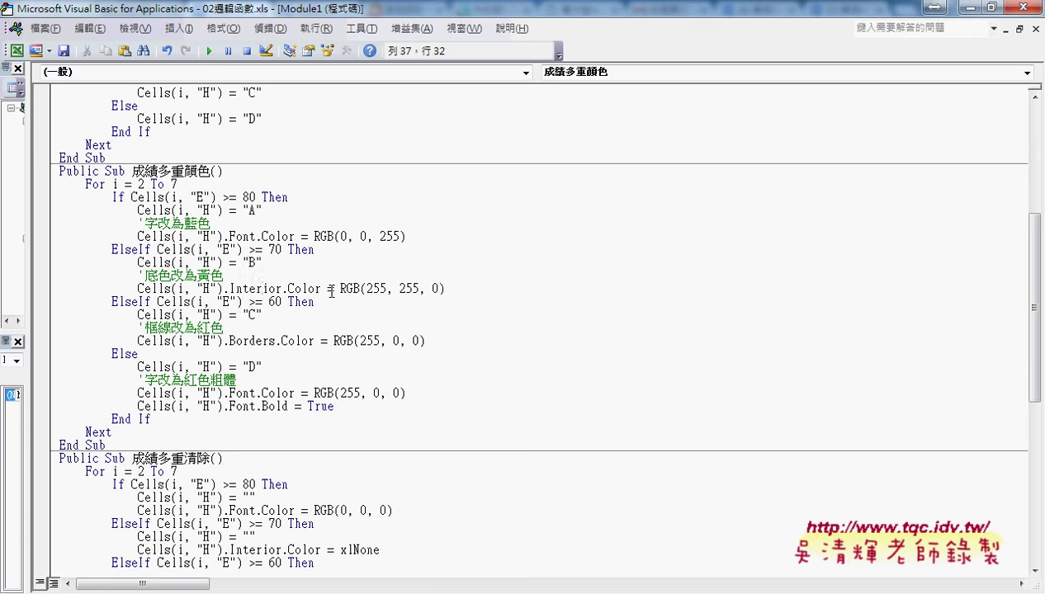
{"action": "key", "text": "F1"}
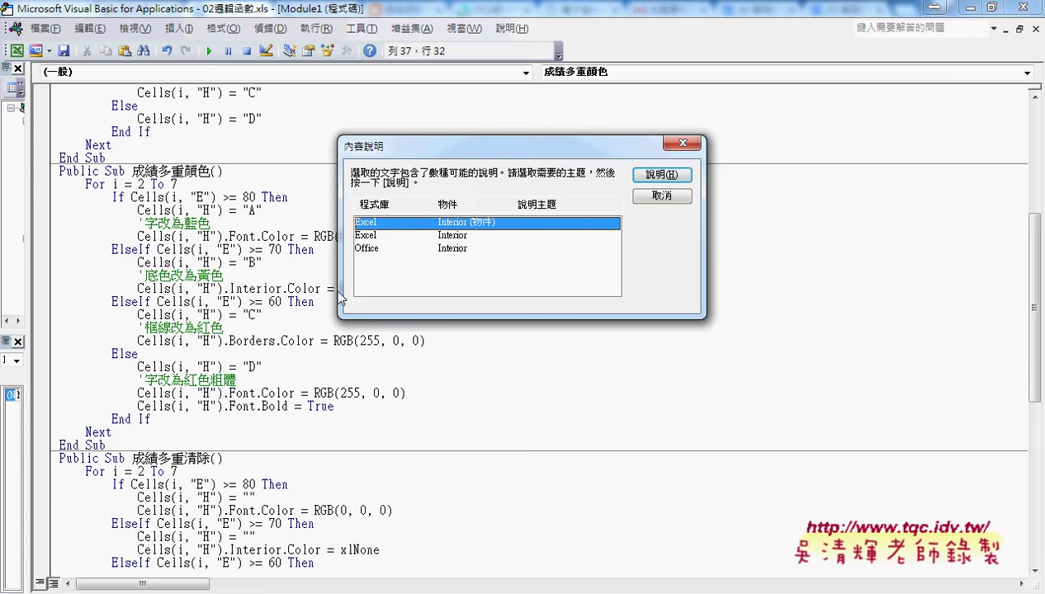
{"action": "left_click", "coordinate": [661, 175]}
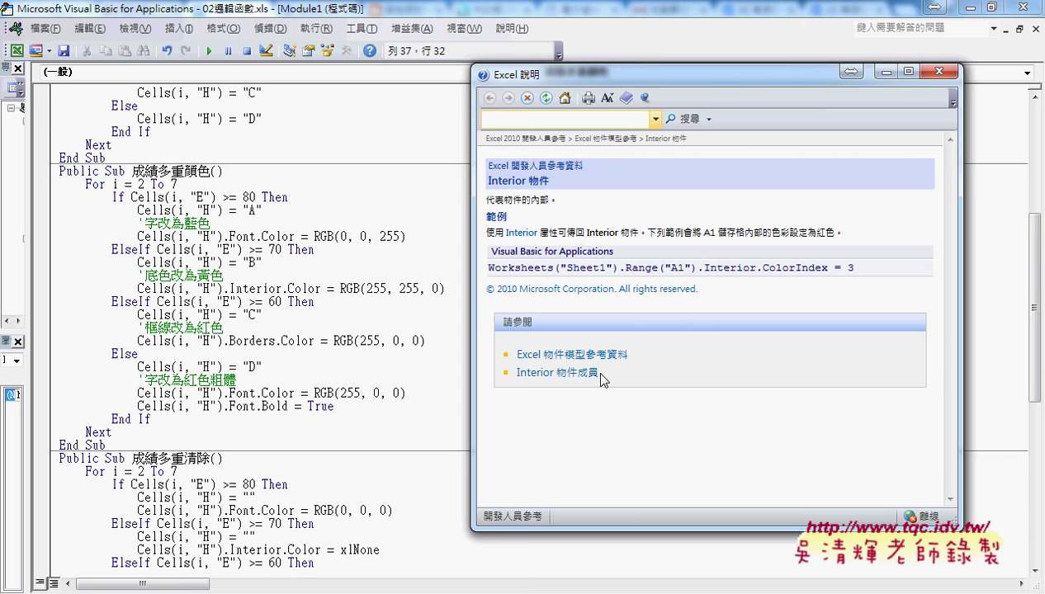
{"action": "left_click_drag", "start_coordinate": [585, 378], "coordinate": [557, 373]}
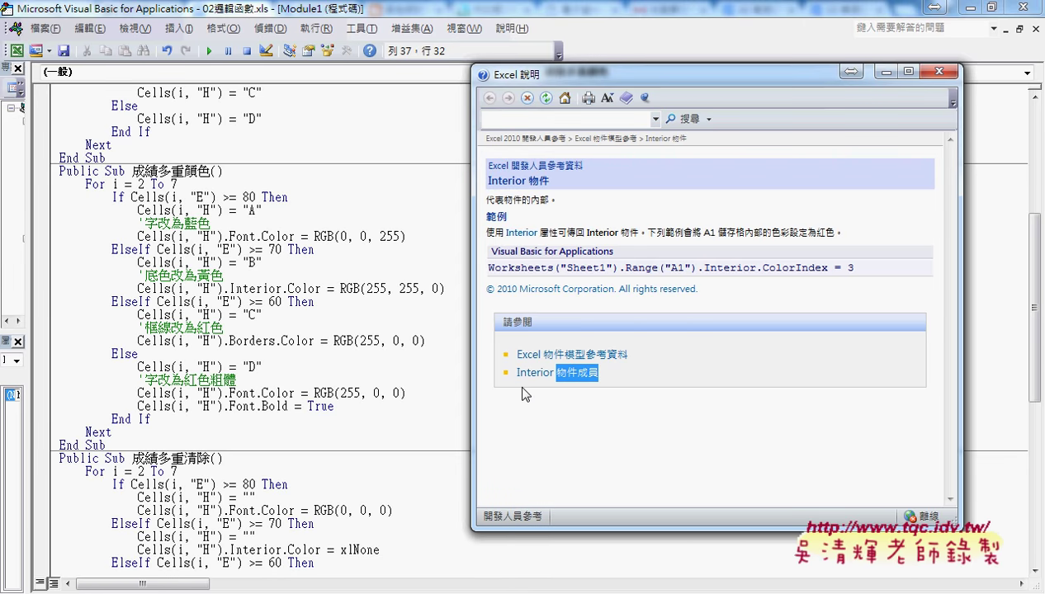
{"action": "left_click", "coordinate": [568, 373]}
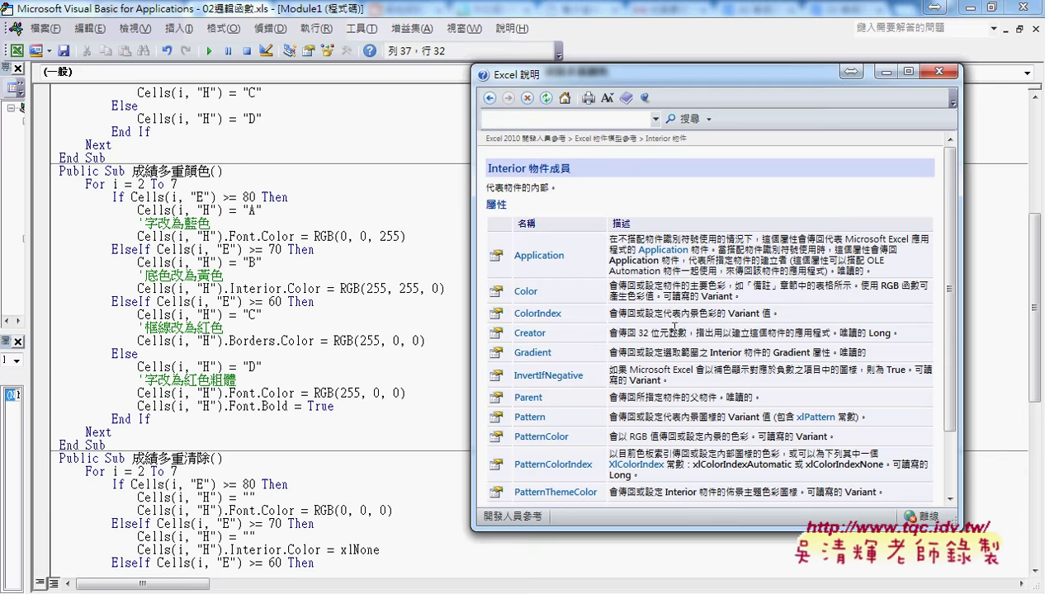
{"action": "scroll", "coordinate": [669, 330], "scroll_direction": "down", "scroll_amount": 2}
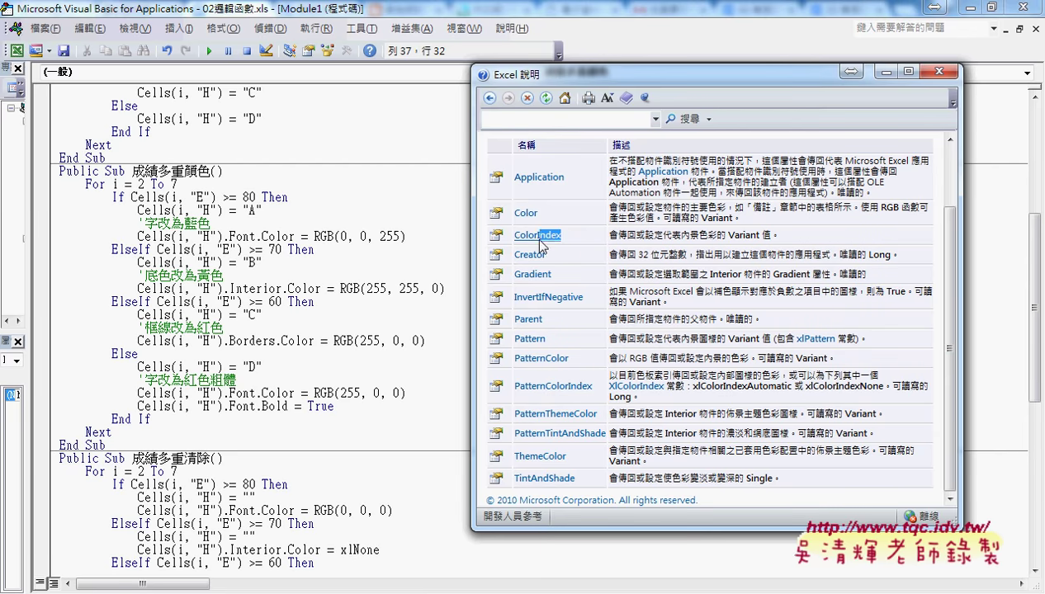
{"action": "left_click_drag", "start_coordinate": [578, 239], "coordinate": [512, 237]}
{"action": "left_click", "coordinate": [941, 72]}
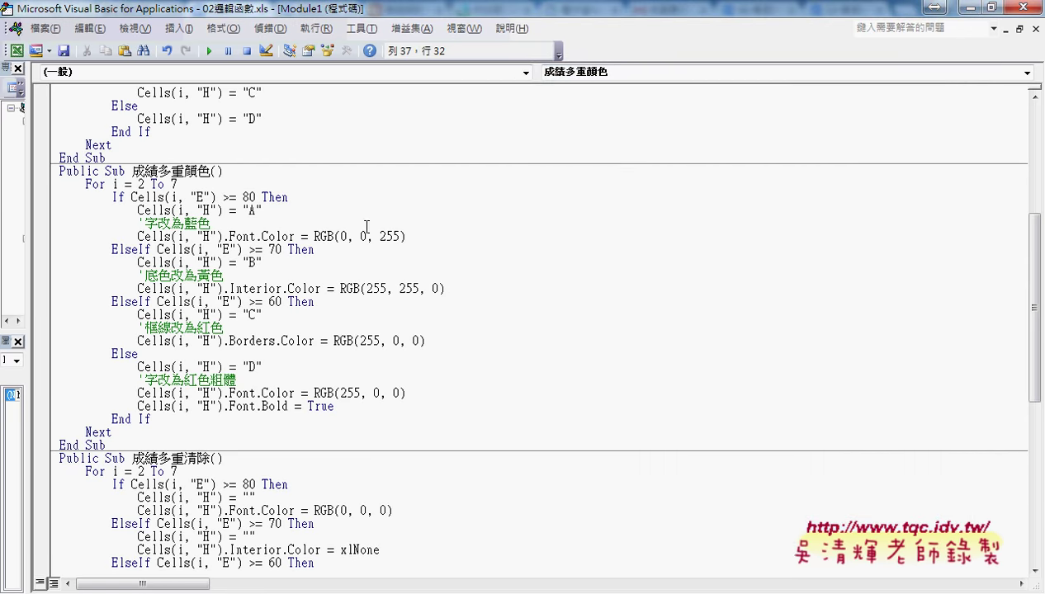
{"action": "left_click", "coordinate": [326, 236]}
{"action": "key", "text": "F1"}
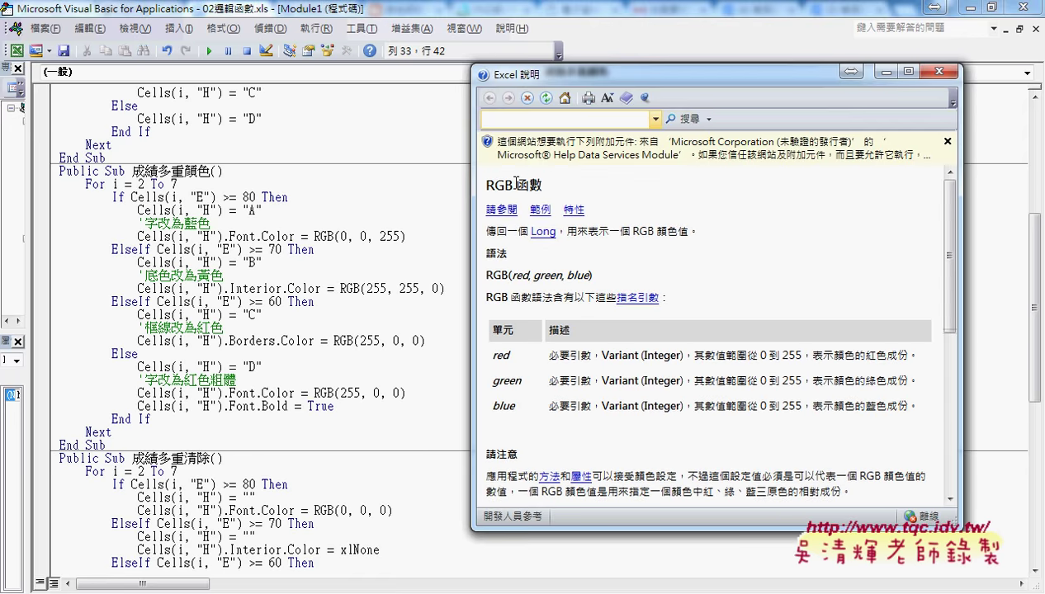
{"action": "left_click", "coordinate": [578, 155]}
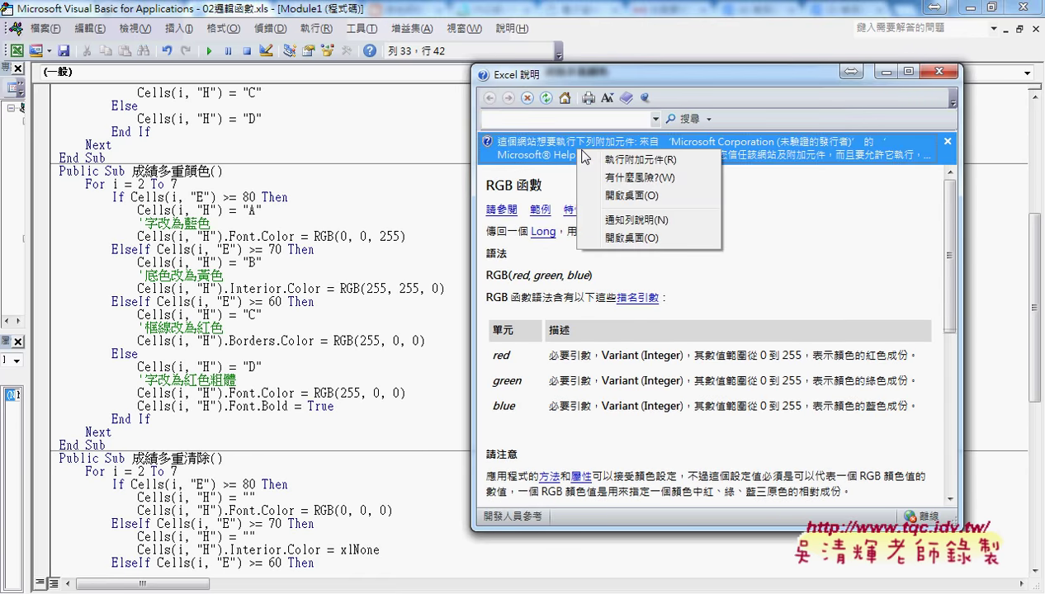
{"action": "left_click", "coordinate": [594, 157]}
{"action": "left_click", "coordinate": [579, 310]}
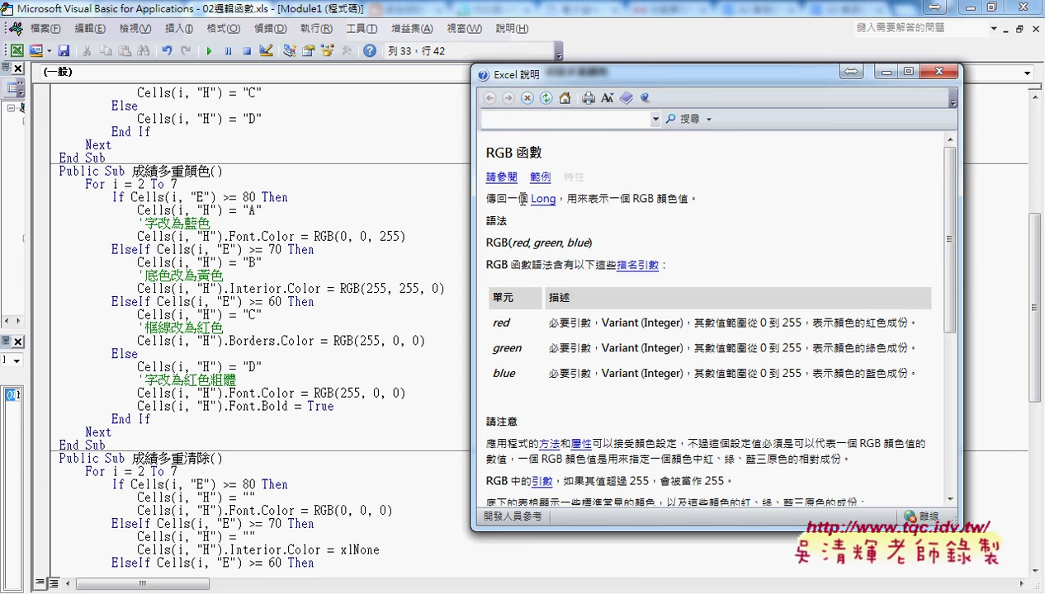
{"action": "left_click_drag", "start_coordinate": [567, 195], "coordinate": [692, 198]}
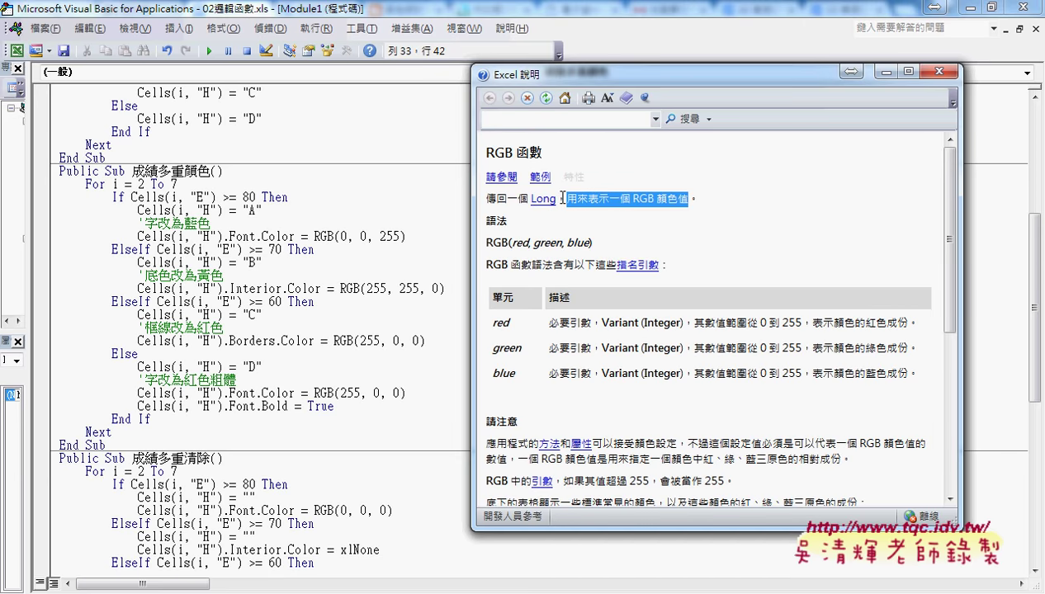
{"action": "left_click_drag", "start_coordinate": [766, 323], "coordinate": [794, 323]}
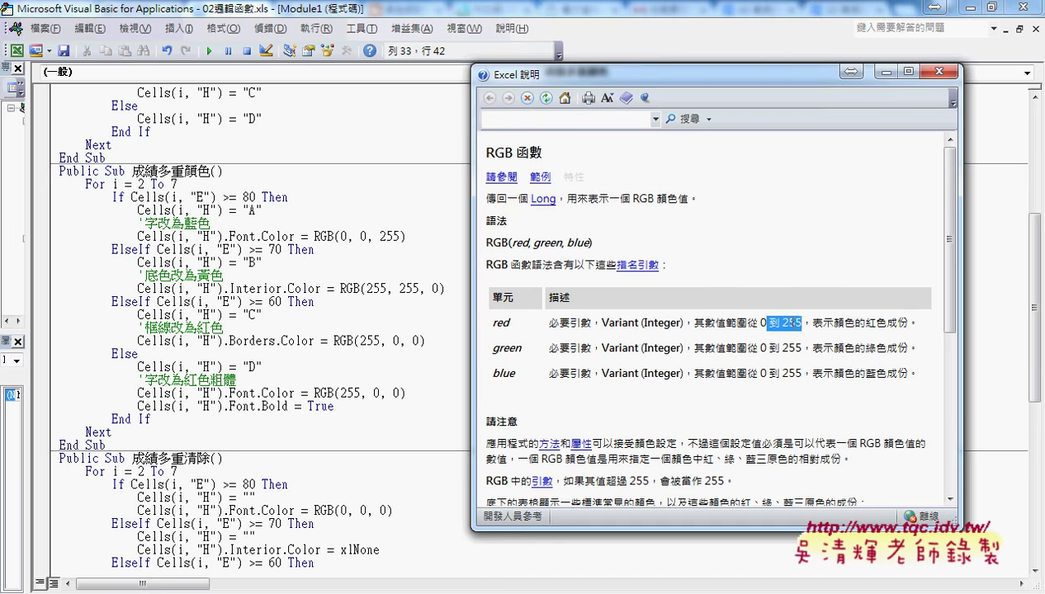
{"action": "scroll", "coordinate": [798, 327], "scroll_direction": "down", "scroll_amount": 1}
{"action": "scroll", "coordinate": [802, 330], "scroll_direction": "down", "scroll_amount": 5}
{"action": "scroll", "coordinate": [804, 331], "scroll_direction": "down", "scroll_amount": 2}
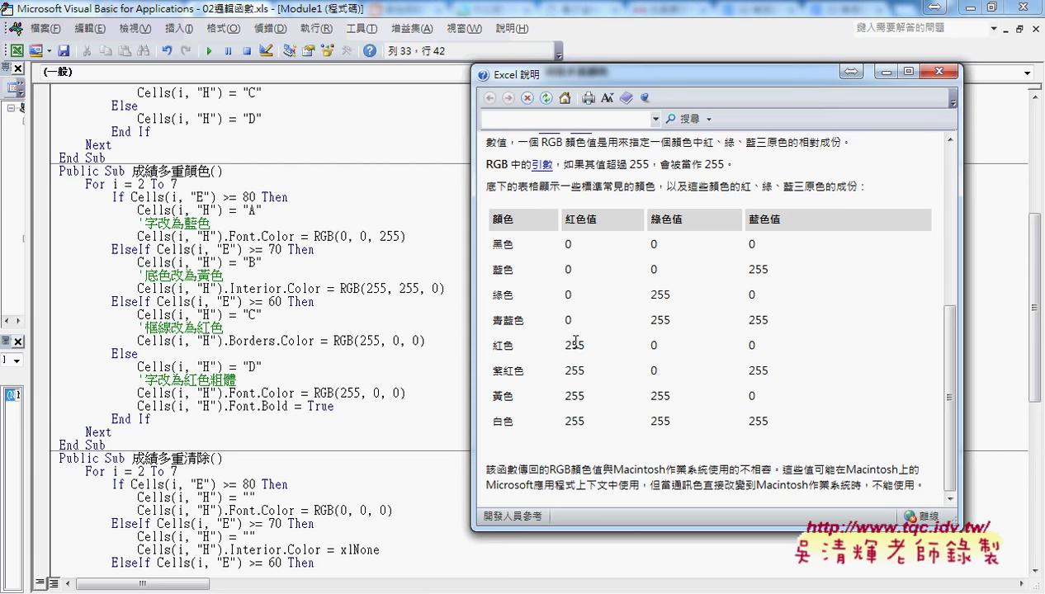
{"action": "scroll", "coordinate": [575, 342], "scroll_direction": "up", "scroll_amount": 3}
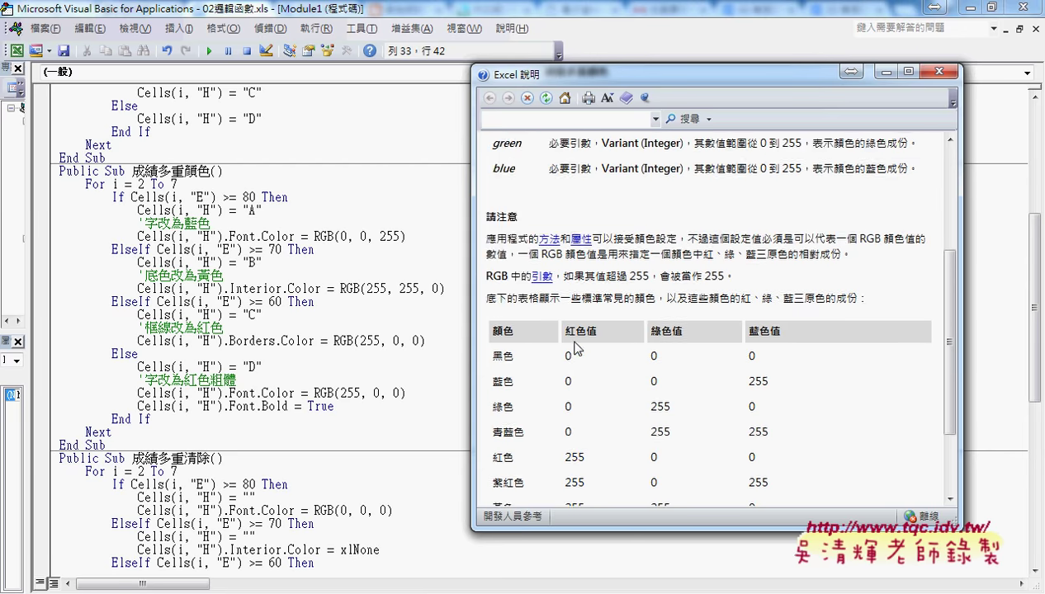
{"action": "scroll", "coordinate": [576, 343], "scroll_direction": "up", "scroll_amount": 2}
{"action": "scroll", "coordinate": [575, 343], "scroll_direction": "up", "scroll_amount": 3}
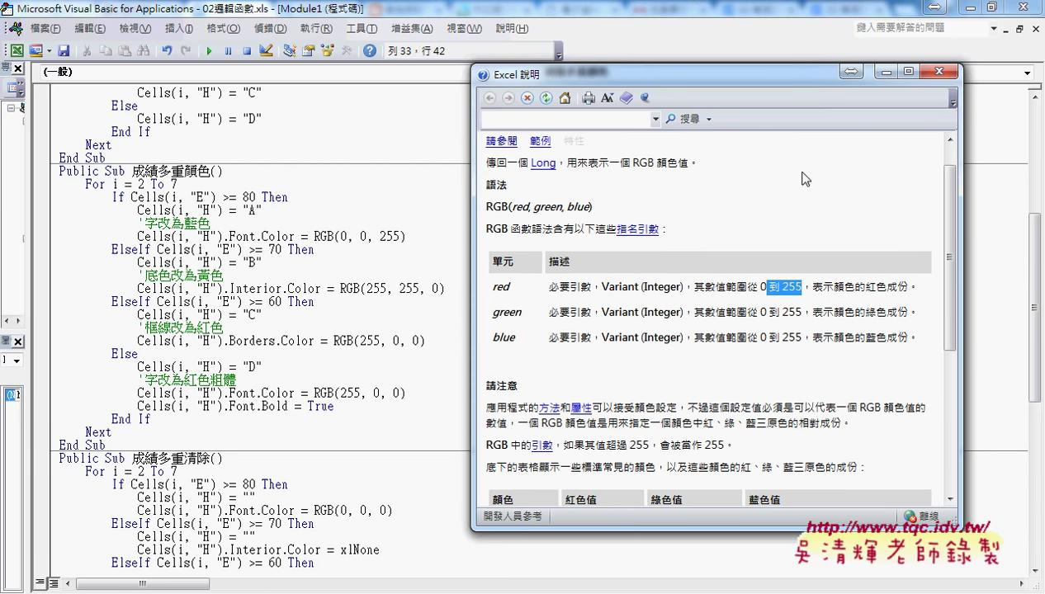
{"action": "left_click", "coordinate": [945, 74]}
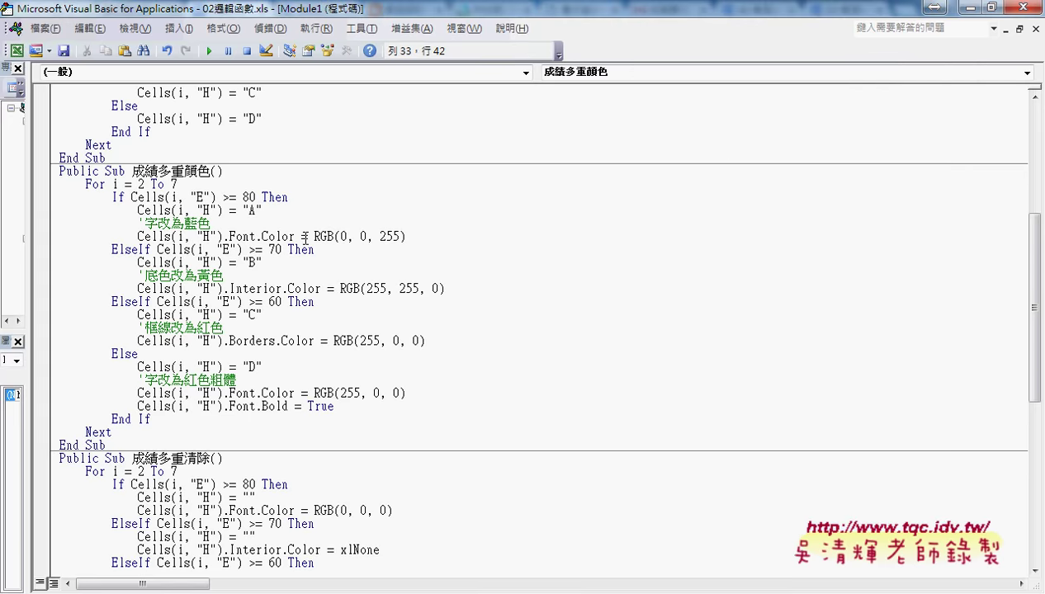
{"action": "scroll", "coordinate": [378, 294], "scroll_direction": "down", "scroll_amount": 1}
{"action": "scroll", "coordinate": [378, 294], "scroll_direction": "down", "scroll_amount": 1}
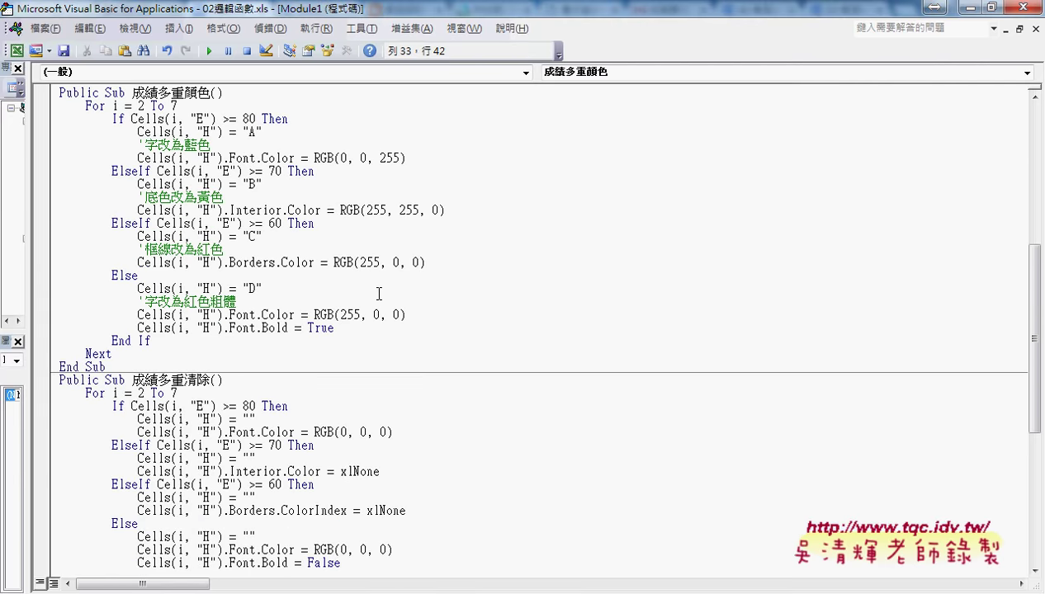
{"action": "left_click_drag", "start_coordinate": [229, 262], "coordinate": [276, 262]}
{"action": "left_click", "coordinate": [255, 262]}
Navigate Drive through 其他補充範例(89) and 01_入門 to the 範例_宴會排桌(框線物件) folder in list view
{"action": "key", "text": "alt+Tab"}
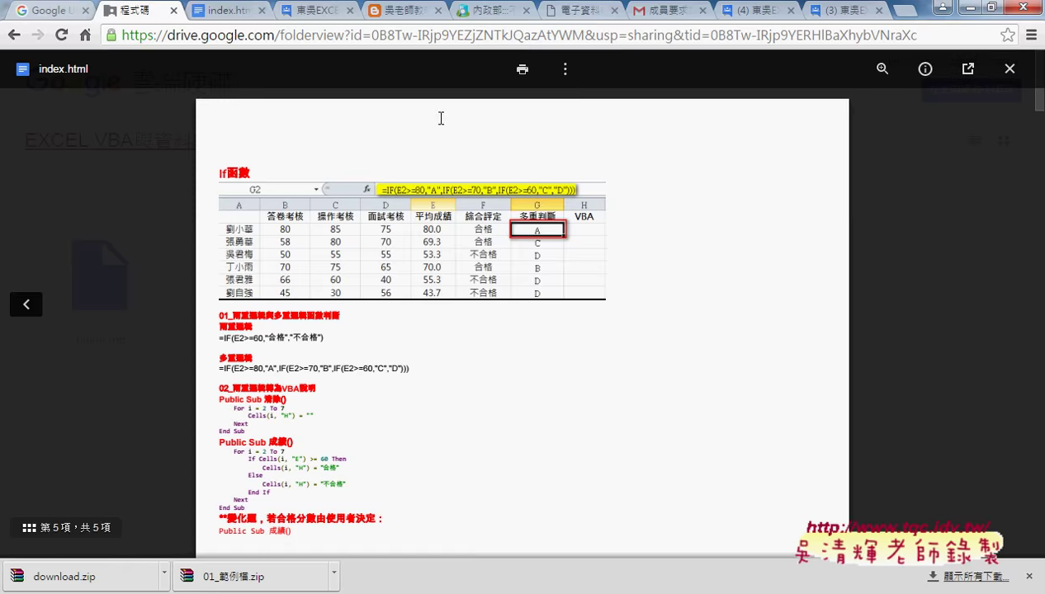
{"action": "left_click", "coordinate": [145, 11]}
{"action": "left_click", "coordinate": [1009, 69]}
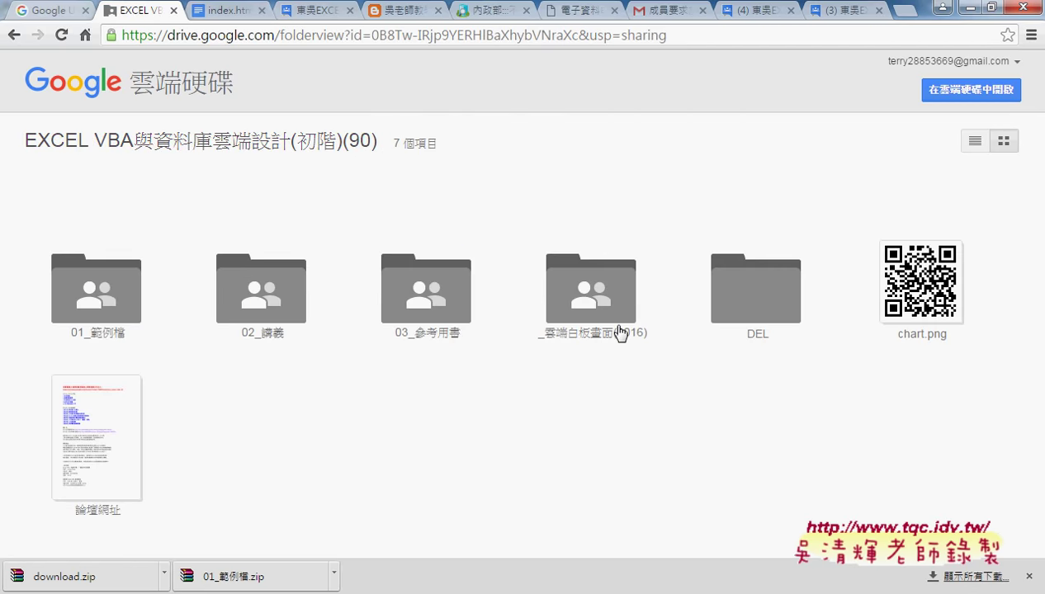
{"action": "left_click", "coordinate": [568, 340]}
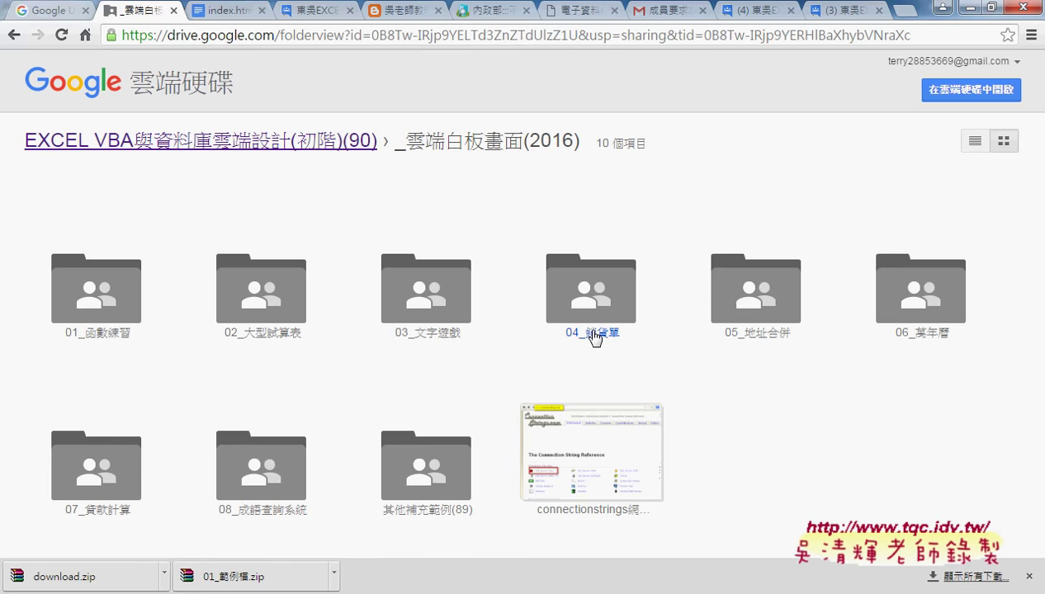
{"action": "left_click", "coordinate": [443, 512]}
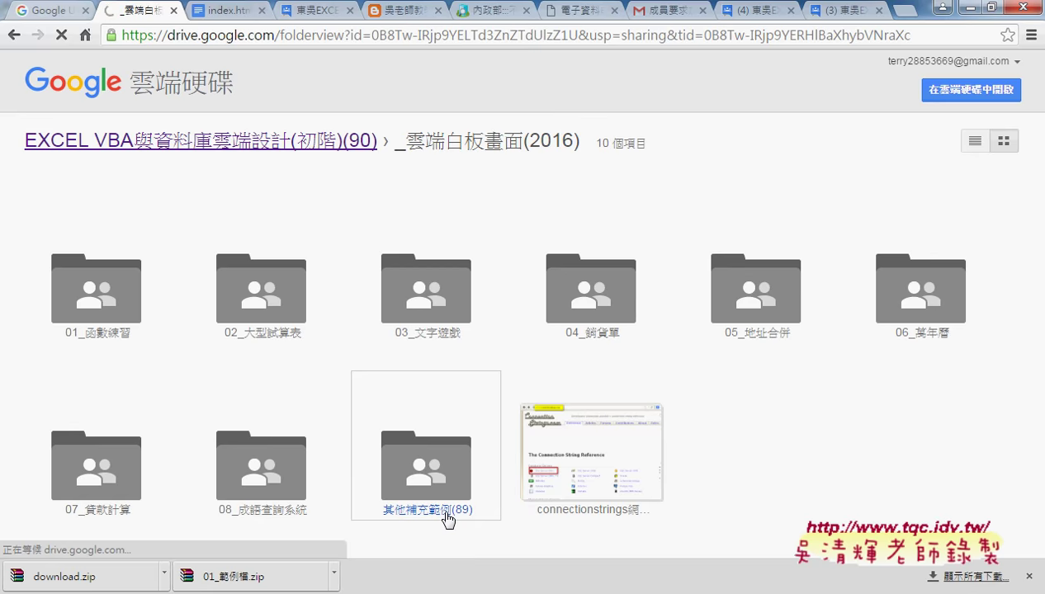
{"action": "left_click", "coordinate": [113, 332]}
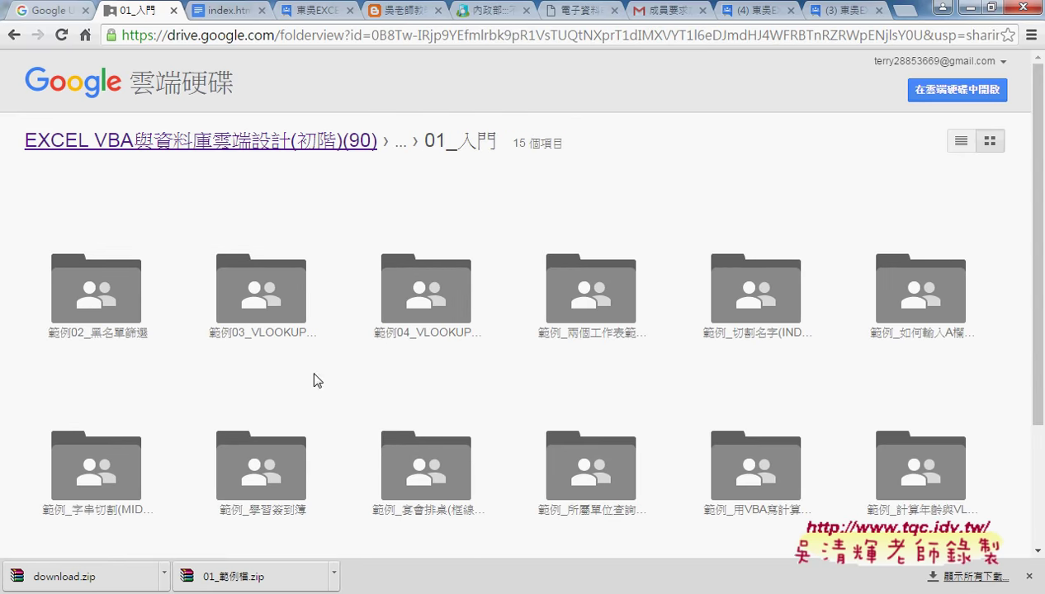
{"action": "left_click", "coordinate": [961, 142]}
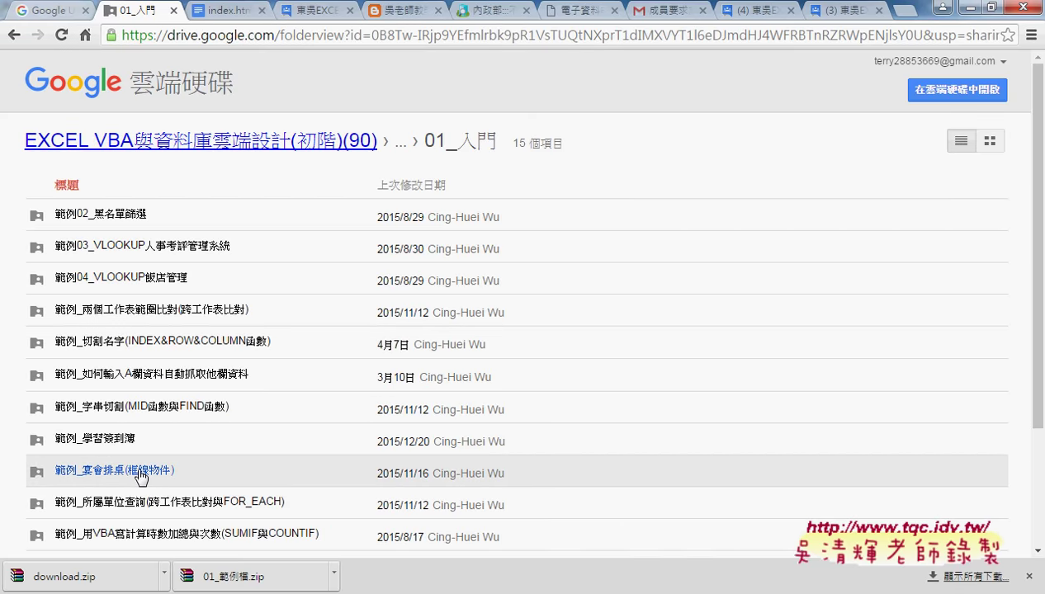
{"action": "left_click", "coordinate": [140, 473]}
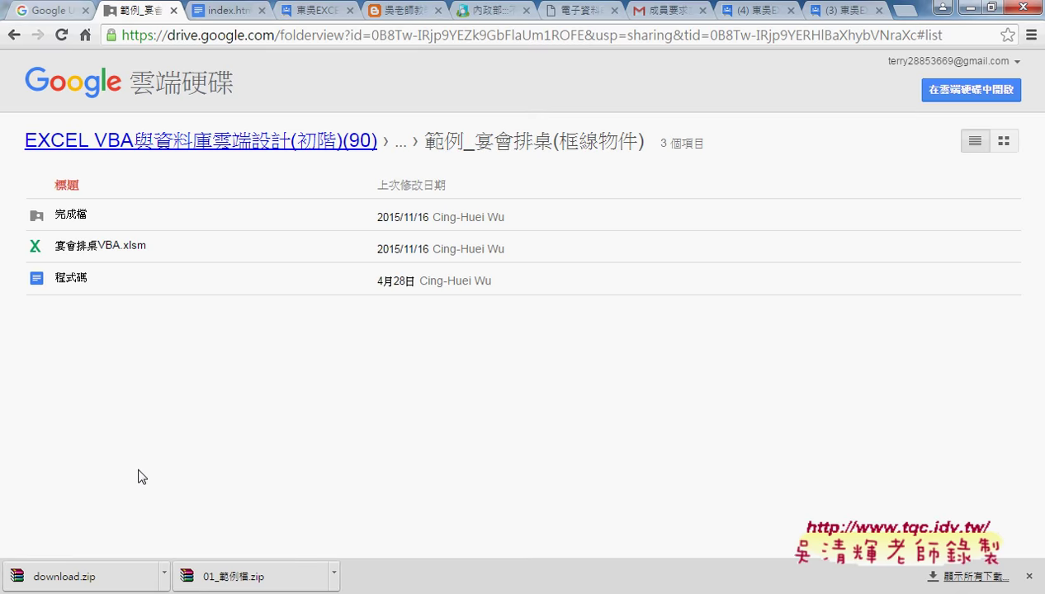
Download 宴會排桌VBA.xlsm and open it in Excel
{"action": "left_click", "coordinate": [130, 256]}
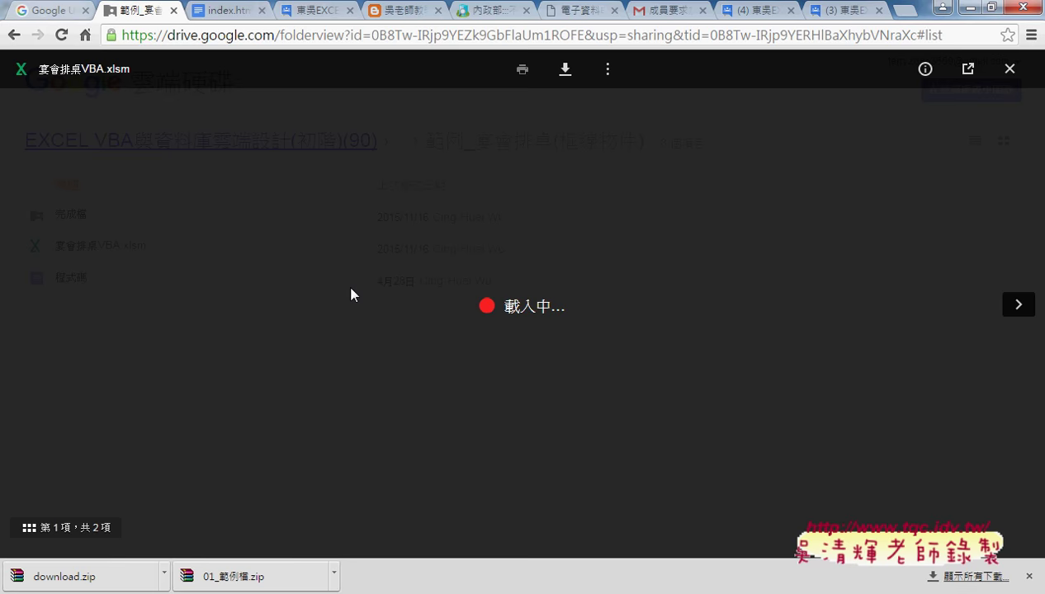
{"action": "left_click", "coordinate": [564, 73]}
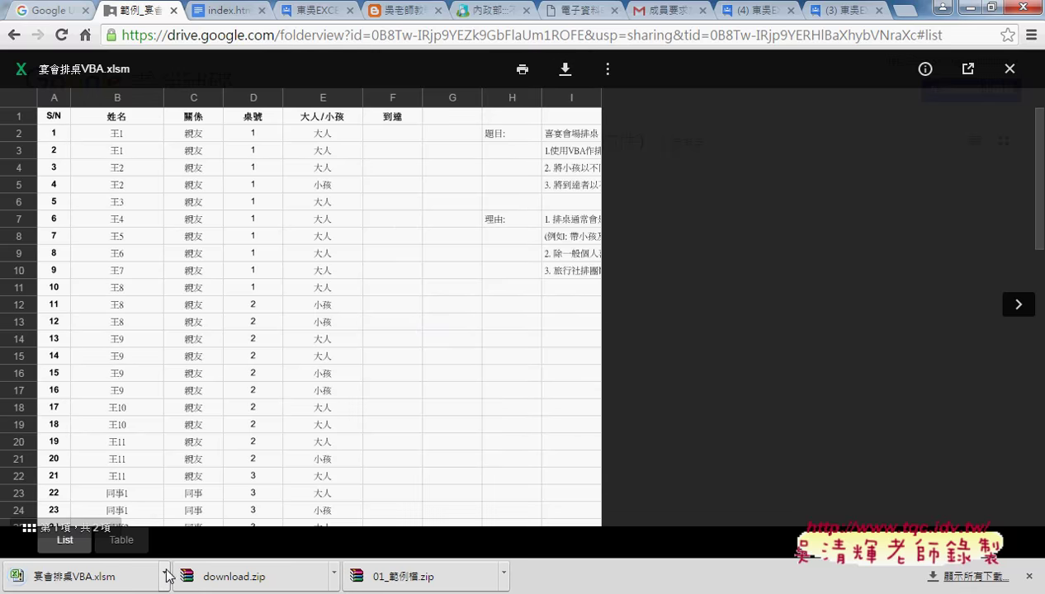
{"action": "left_click", "coordinate": [164, 572]}
{"action": "left_click", "coordinate": [170, 474]}
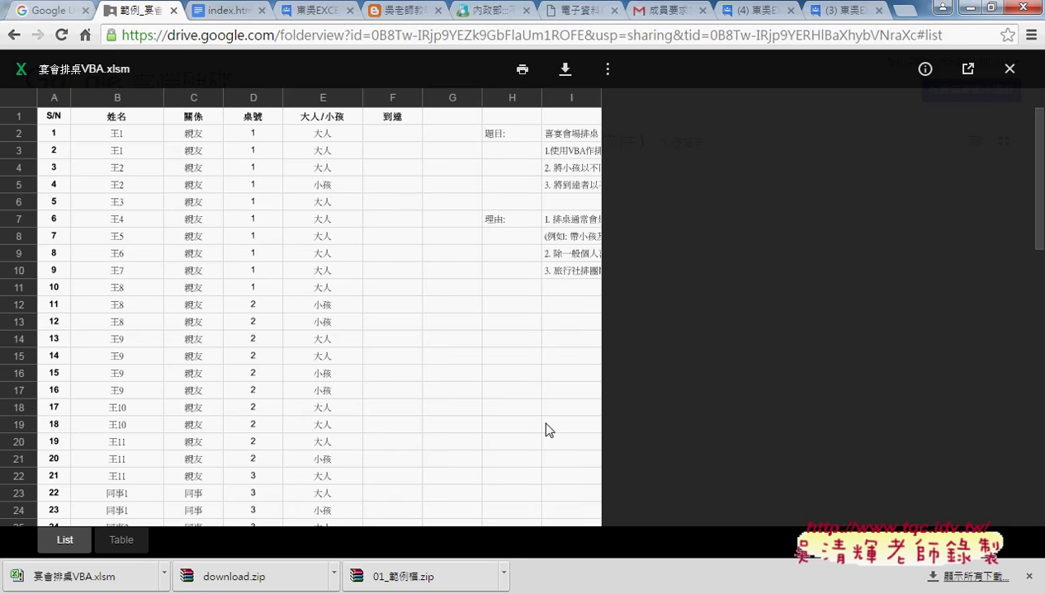
{"action": "left_click", "coordinate": [283, 591]}
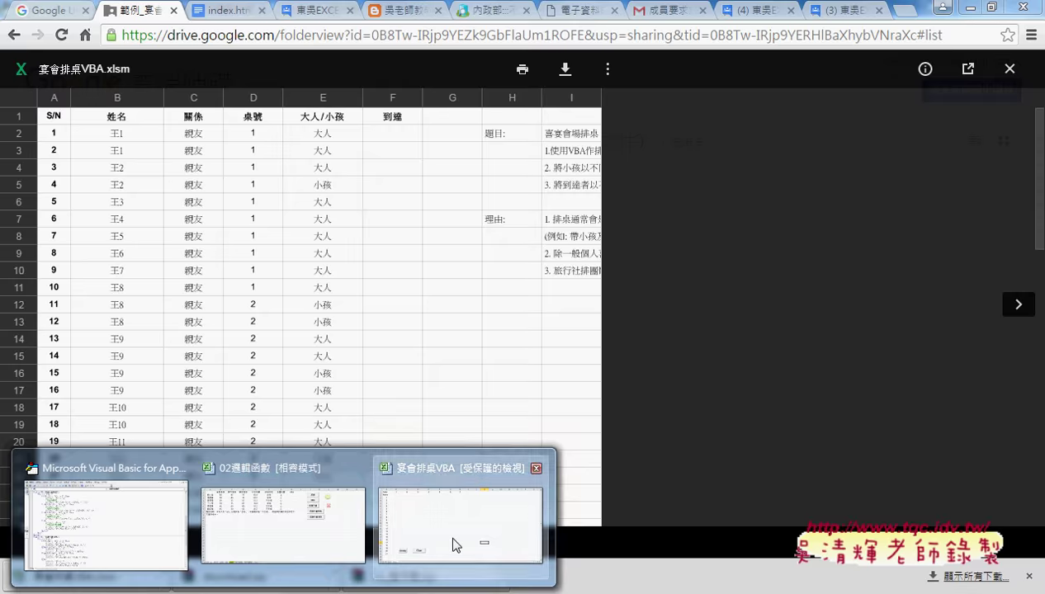
{"action": "left_click", "coordinate": [452, 544]}
Enable editing and macros, then review the List sheet's task and reasons notes in column I
{"action": "left_click", "coordinate": [466, 56]}
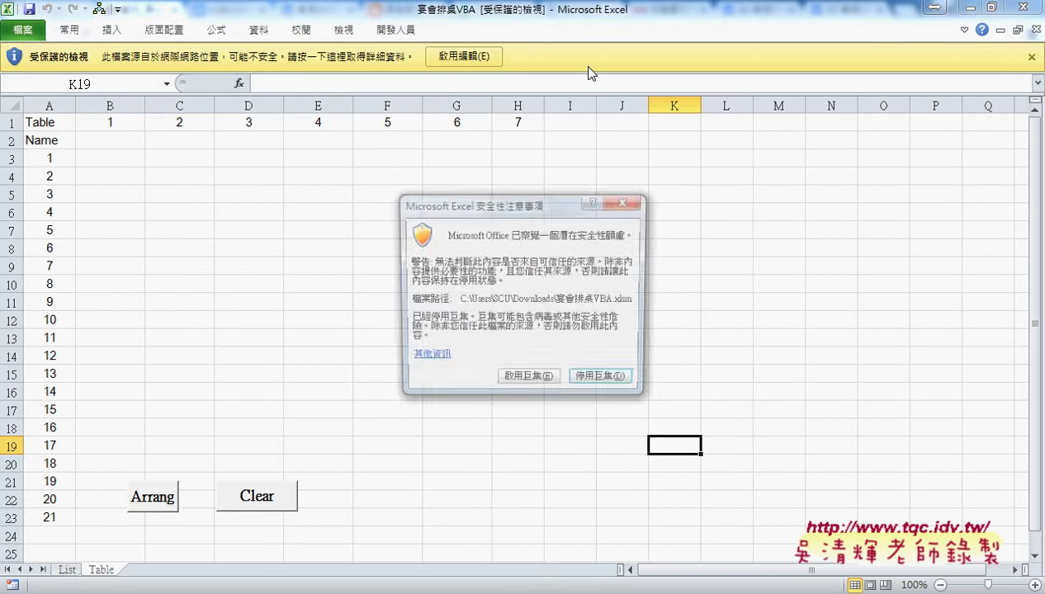
{"action": "left_click", "coordinate": [530, 376]}
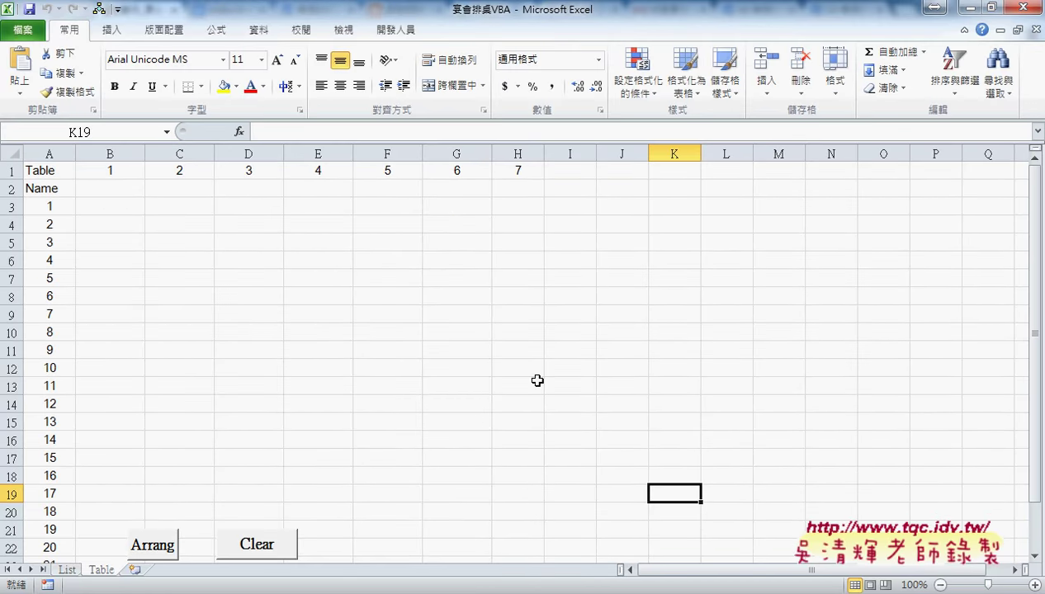
{"action": "left_click", "coordinate": [70, 570]}
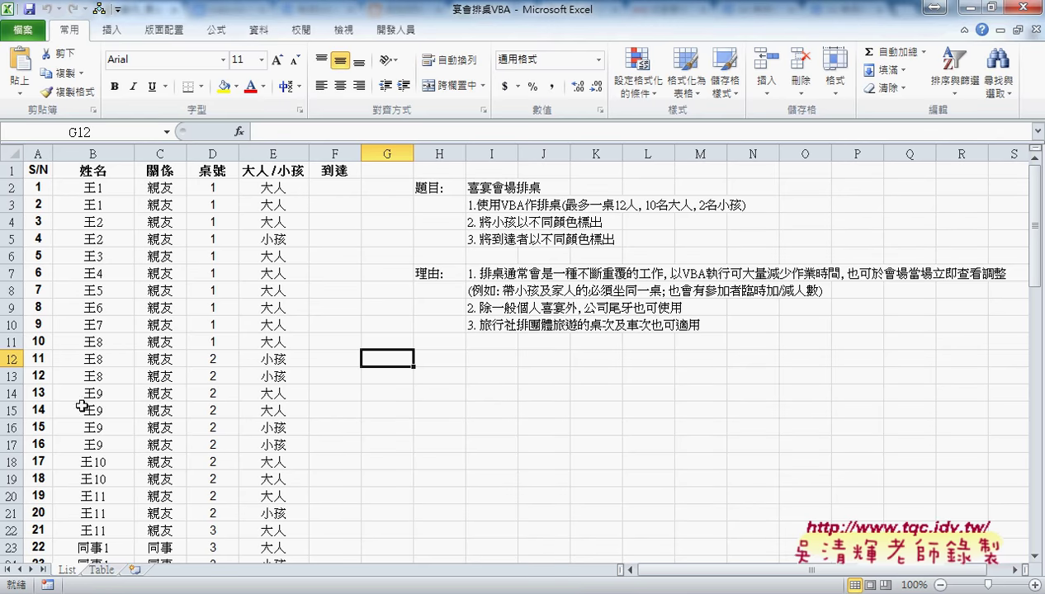
{"action": "left_click", "coordinate": [104, 569]}
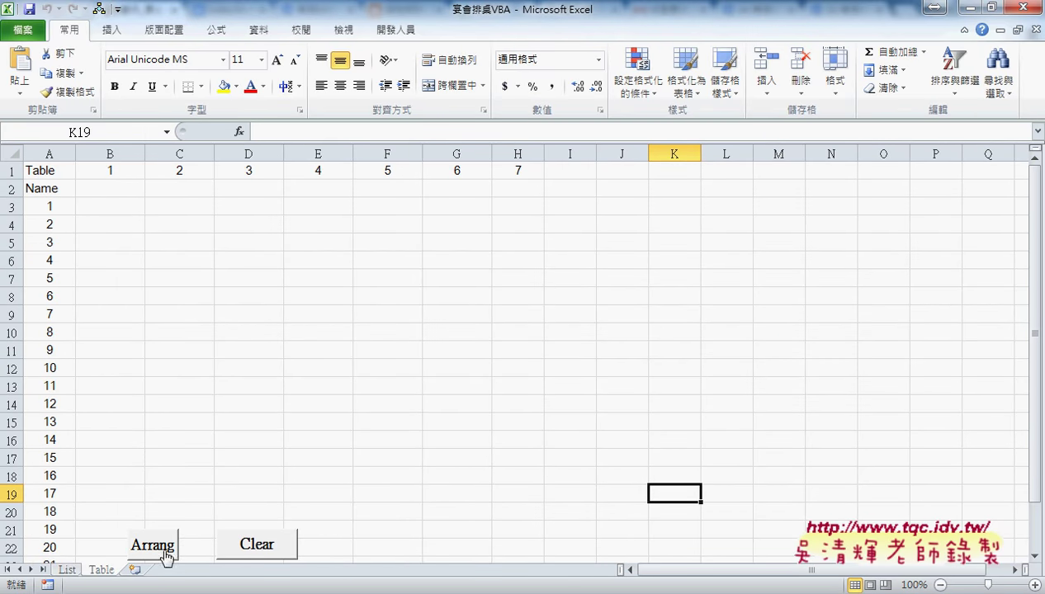
{"action": "left_click", "coordinate": [68, 569]}
{"action": "left_click_drag", "start_coordinate": [491, 188], "coordinate": [513, 234]}
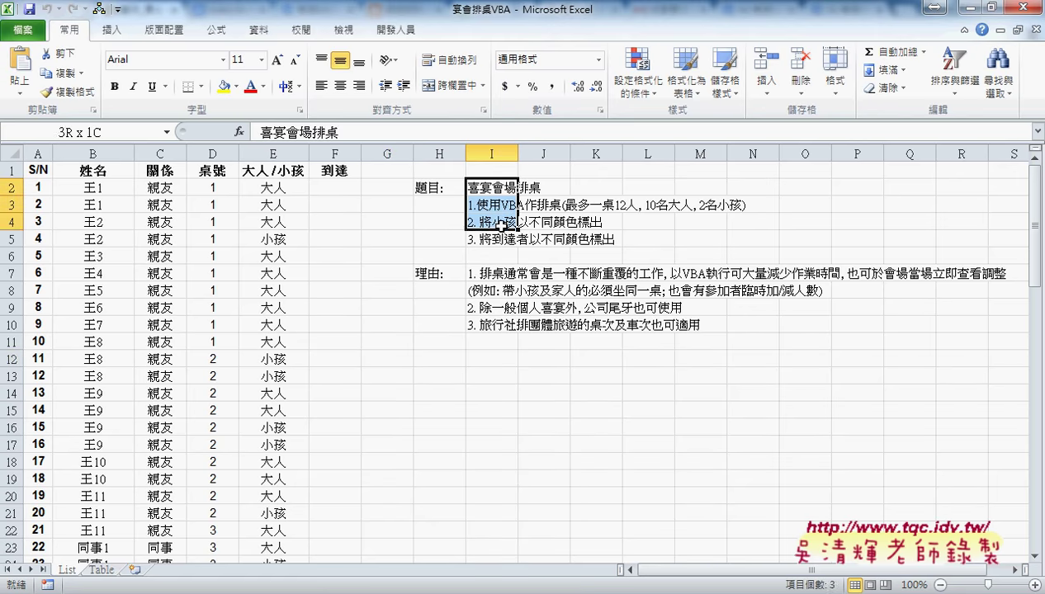
{"action": "left_click_drag", "start_coordinate": [492, 272], "coordinate": [493, 327]}
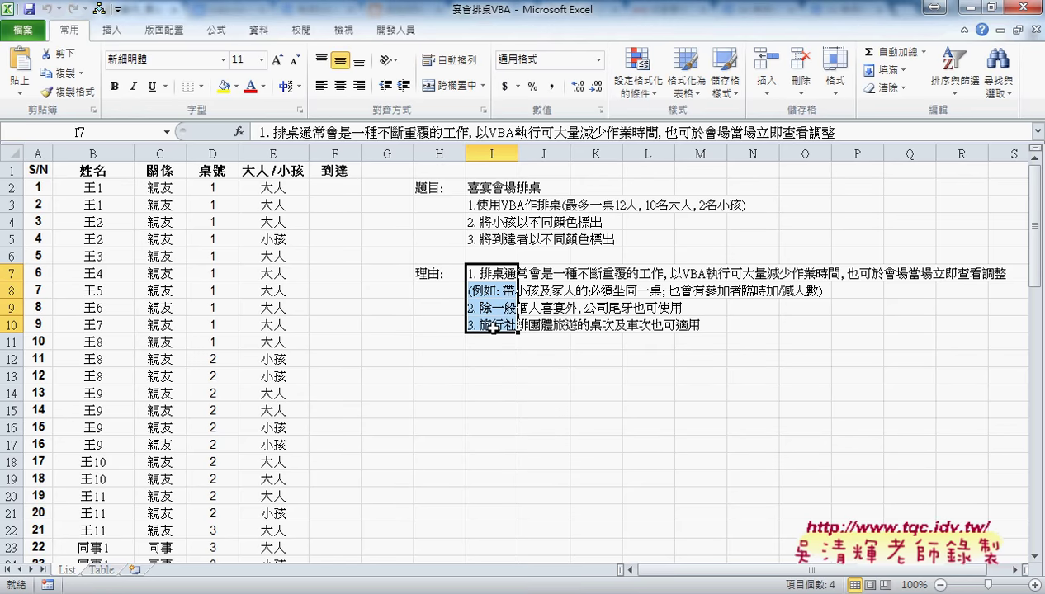
Run Arrang on the Table sheet, compare table 1's B3:B12 with List's B2:B19, and select B3:H13
{"action": "left_click", "coordinate": [102, 570]}
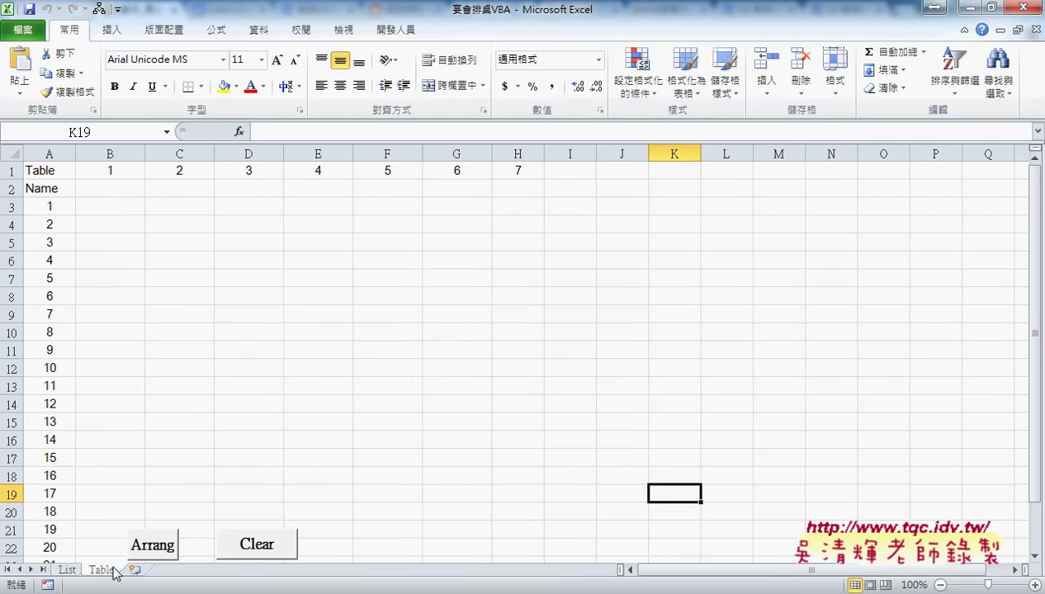
{"action": "left_click", "coordinate": [162, 551]}
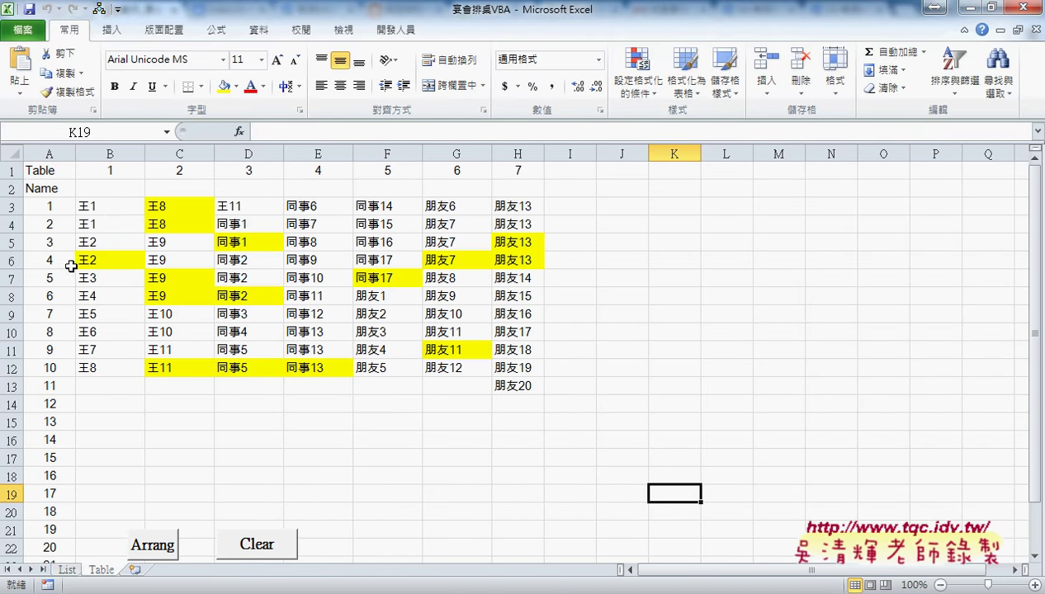
{"action": "left_click", "coordinate": [110, 206]}
{"action": "left_click_drag", "start_coordinate": [110, 206], "coordinate": [111, 367]}
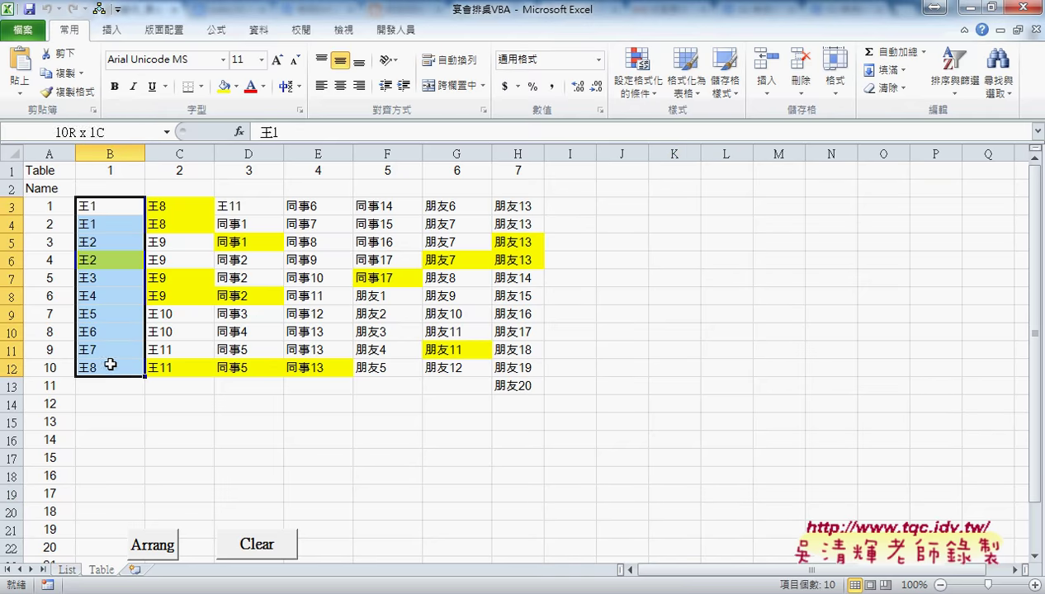
{"action": "left_click", "coordinate": [70, 570]}
{"action": "left_click_drag", "start_coordinate": [110, 188], "coordinate": [116, 477]}
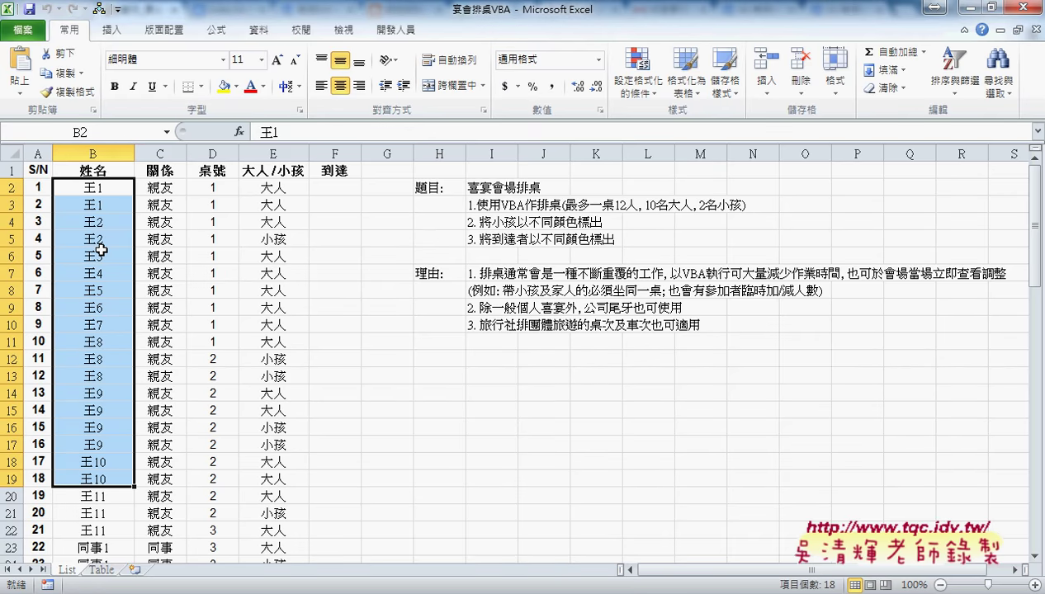
{"action": "left_click", "coordinate": [102, 569]}
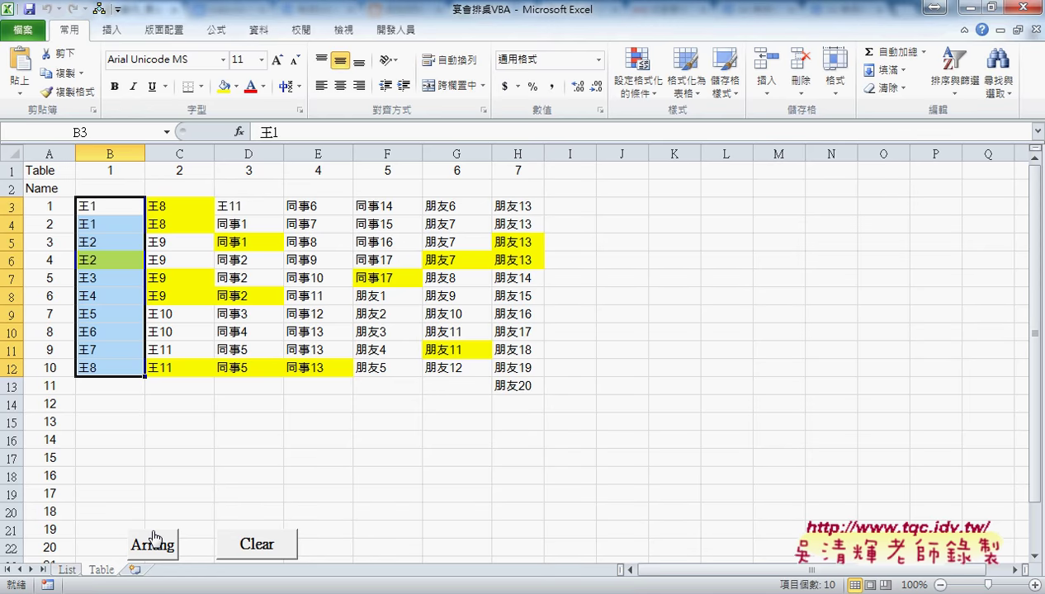
{"action": "left_click", "coordinate": [289, 491]}
{"action": "mouse_move", "coordinate": [87, 202]}
{"action": "left_mouse_down"}
{"action": "mouse_move", "coordinate": [344, 352]}
{"action": "mouse_move", "coordinate": [529, 391]}
{"action": "left_mouse_up"}
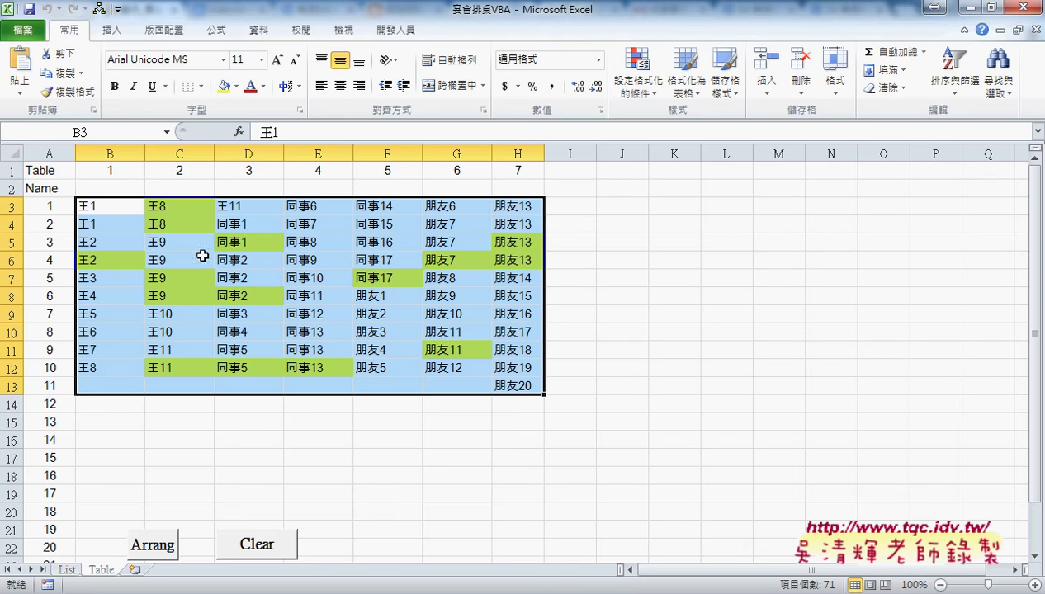
{"action": "left_click", "coordinate": [112, 207]}
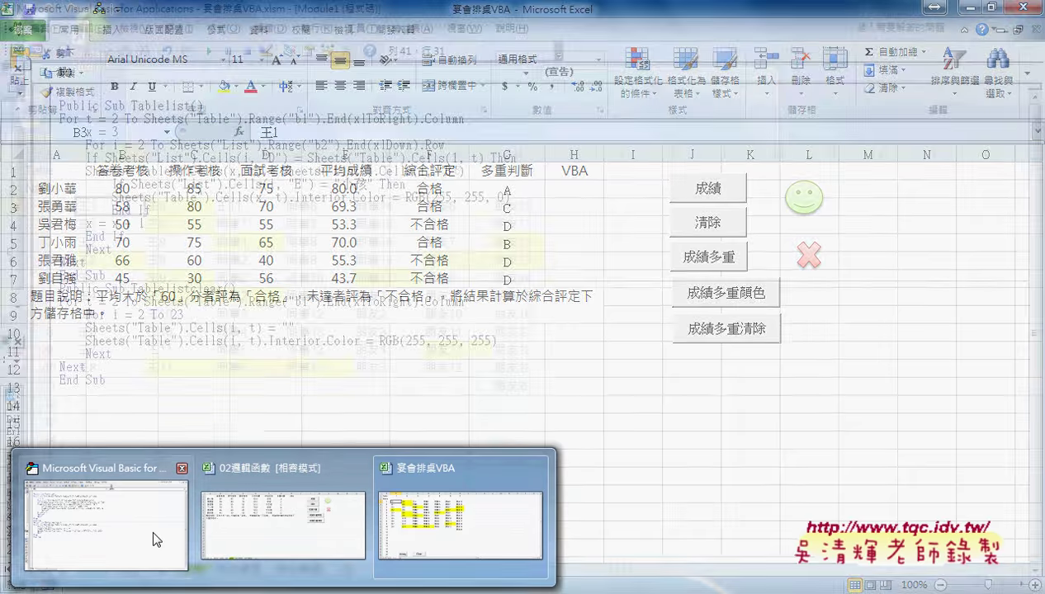
Show 02邏輯函數.xls Module1 and highlight Cells(i, "H") and Borders on the Borders.Color line
{"action": "left_click", "coordinate": [151, 526]}
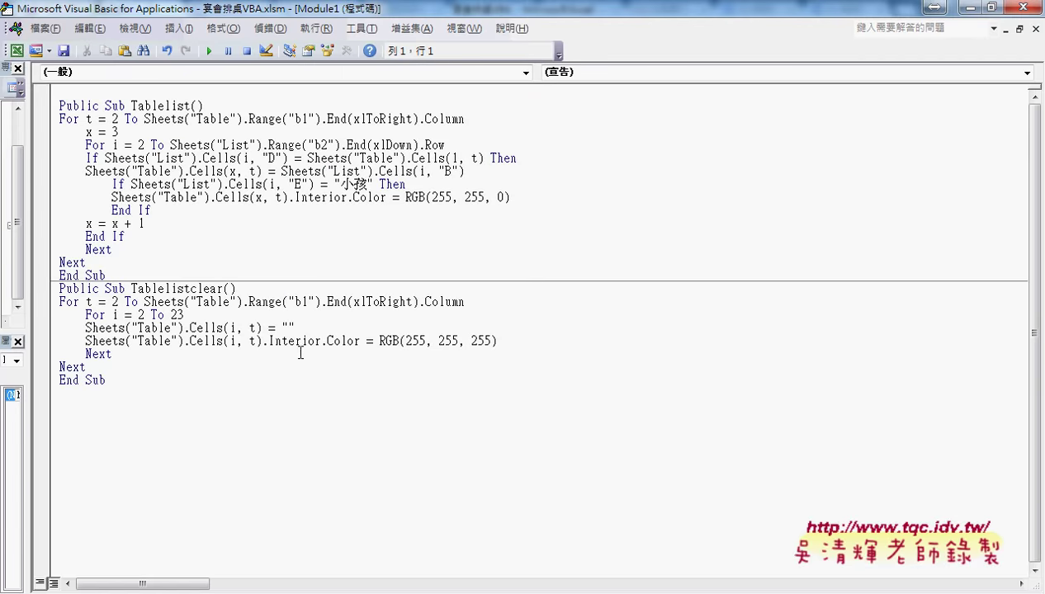
{"action": "left_click", "coordinate": [1038, 33]}
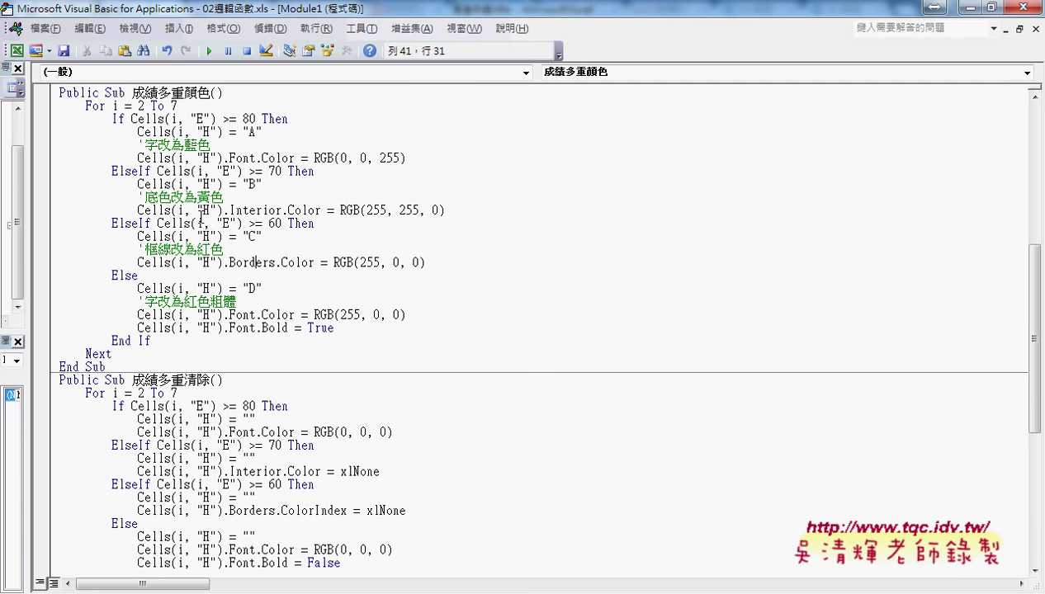
{"action": "left_click", "coordinate": [195, 262]}
{"action": "left_click_drag", "start_coordinate": [274, 262], "coordinate": [152, 265]}
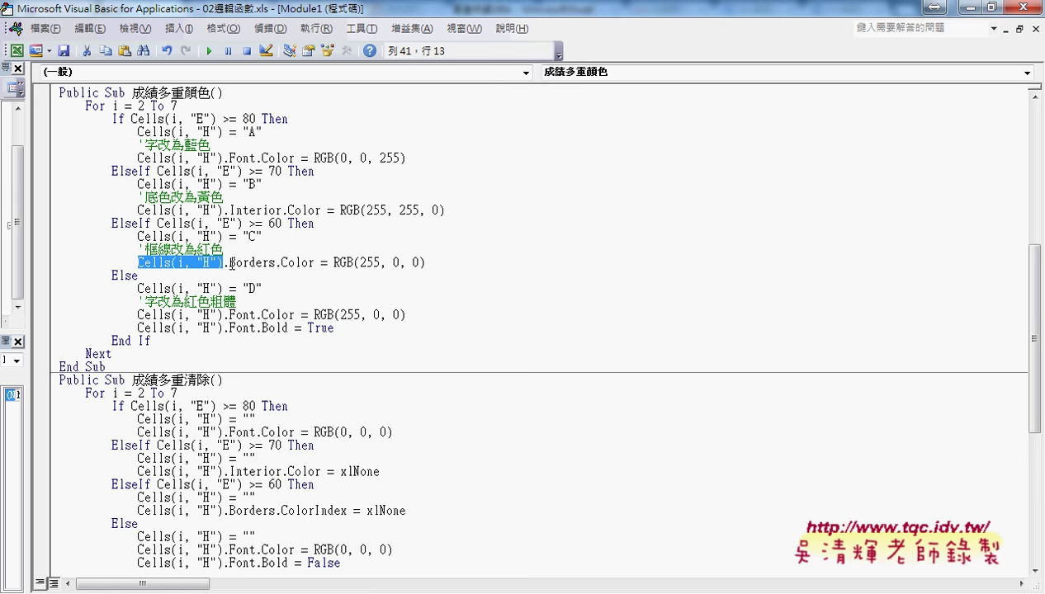
{"action": "left_click_drag", "start_coordinate": [230, 262], "coordinate": [277, 264]}
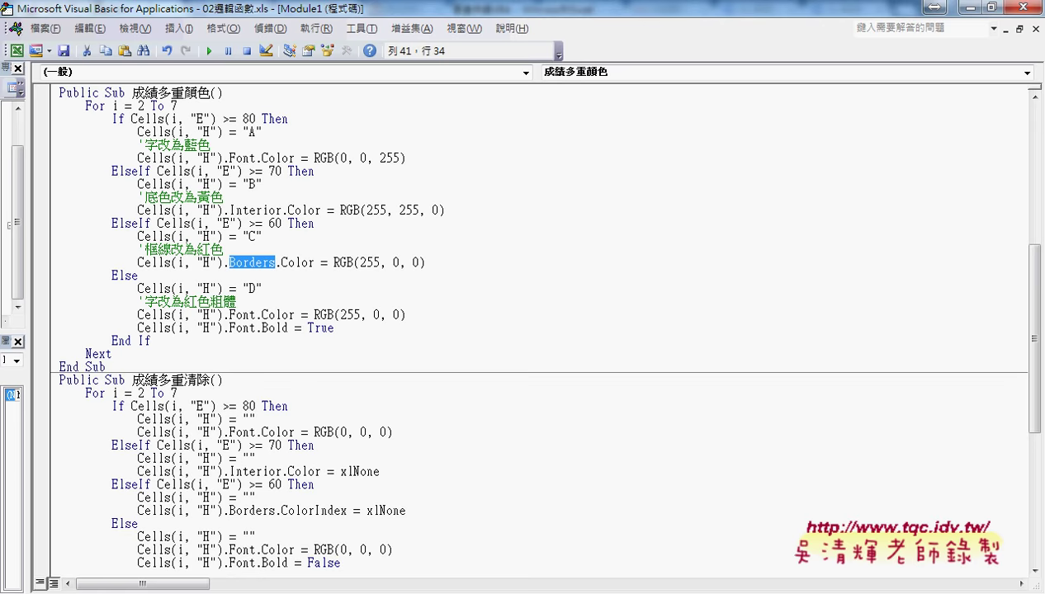
Close the workbook preview, preview 程式碼, and pop it out into Google Docs
{"action": "left_click", "coordinate": [175, 536]}
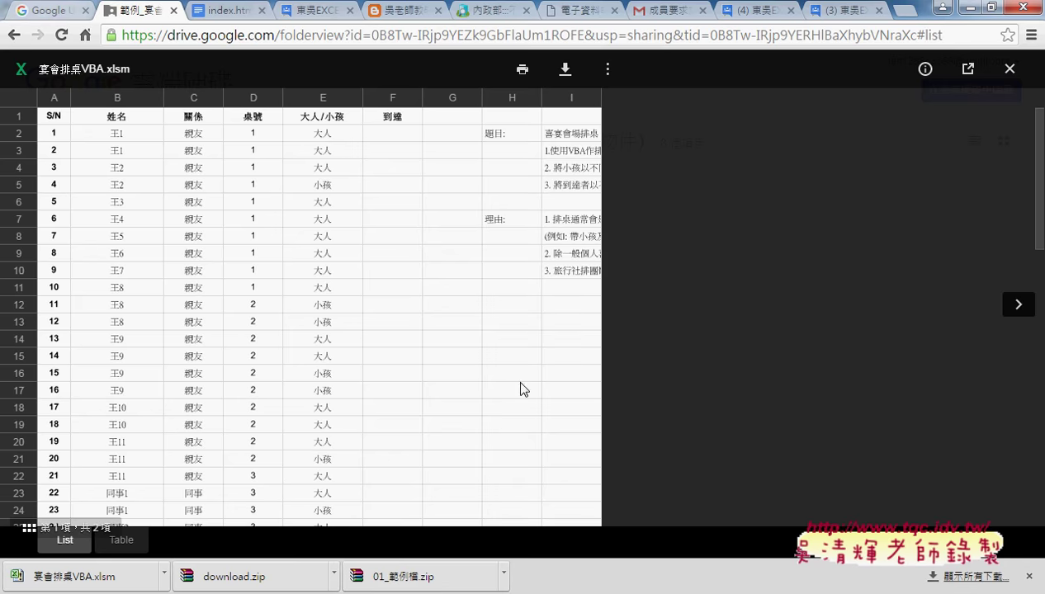
{"action": "left_click", "coordinate": [1018, 76]}
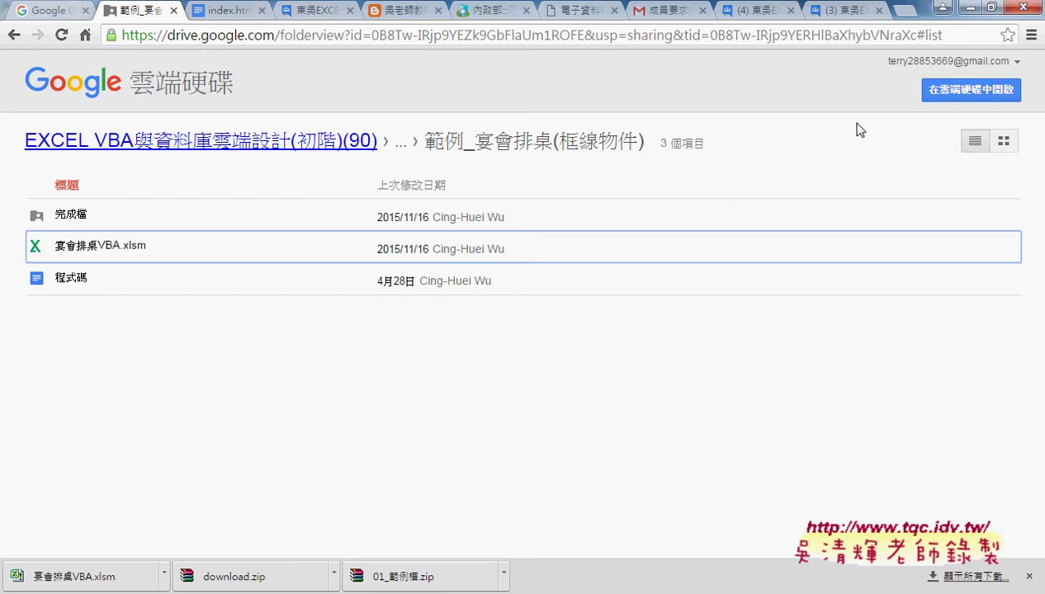
{"action": "left_click", "coordinate": [70, 280]}
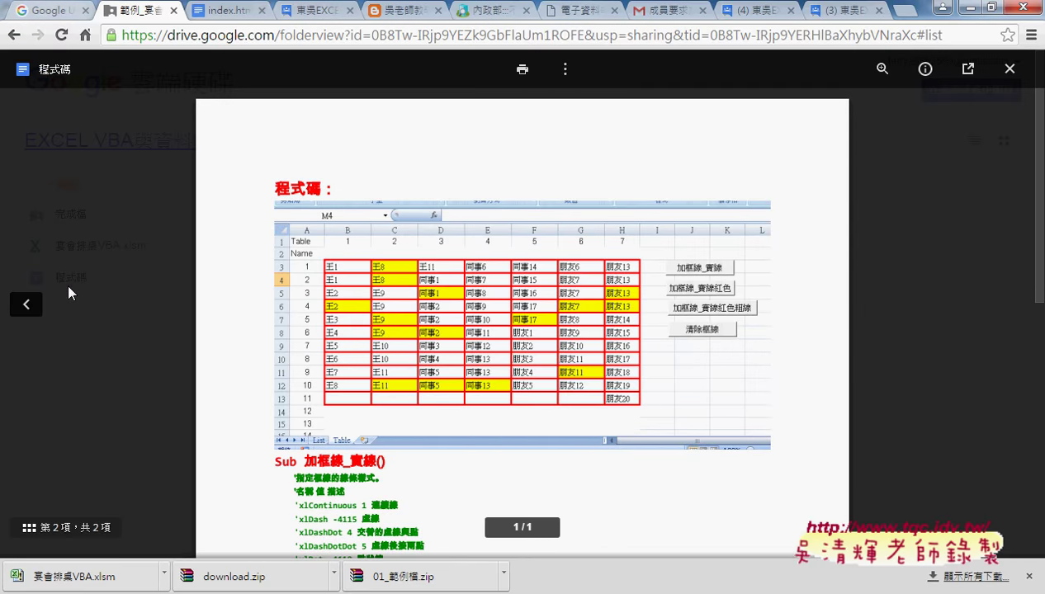
{"action": "left_click", "coordinate": [967, 68]}
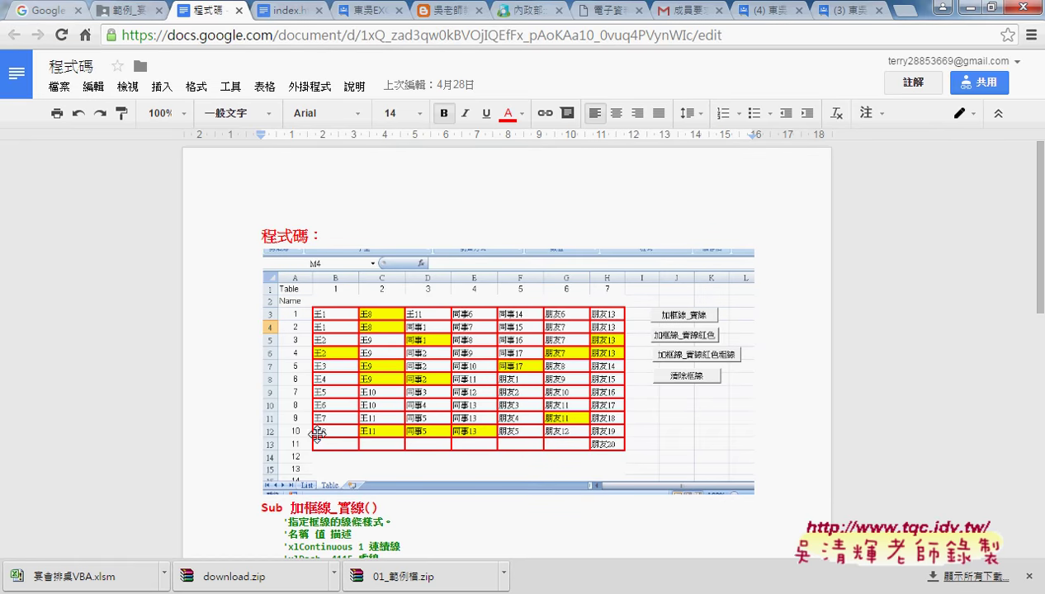
{"action": "scroll", "coordinate": [606, 377], "scroll_direction": "down", "scroll_amount": 3}
{"action": "scroll", "coordinate": [607, 376], "scroll_direction": "down", "scroll_amount": 2}
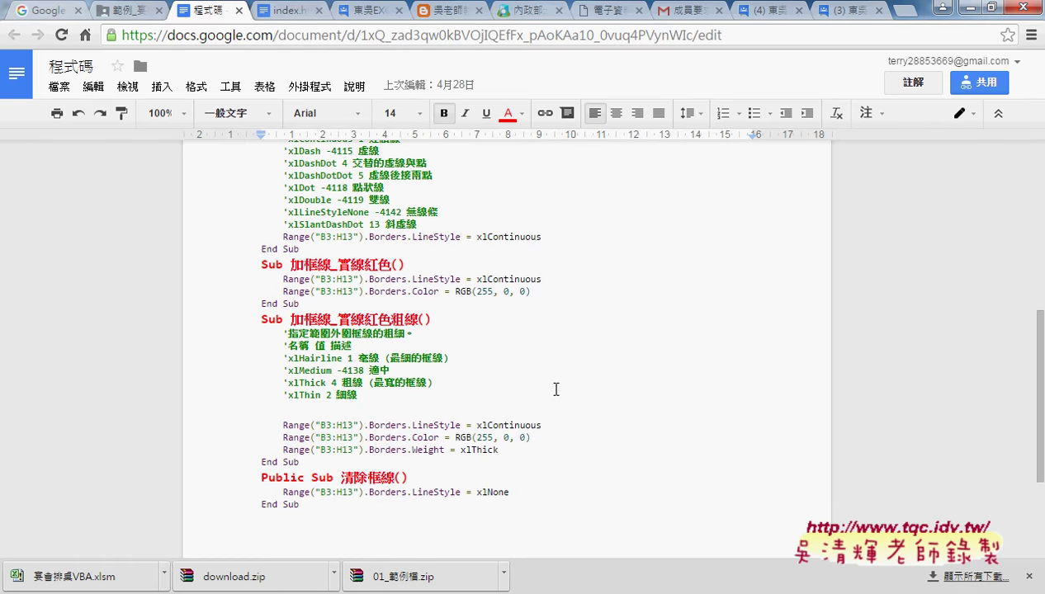
{"action": "scroll", "coordinate": [474, 386], "scroll_direction": "down", "scroll_amount": 1}
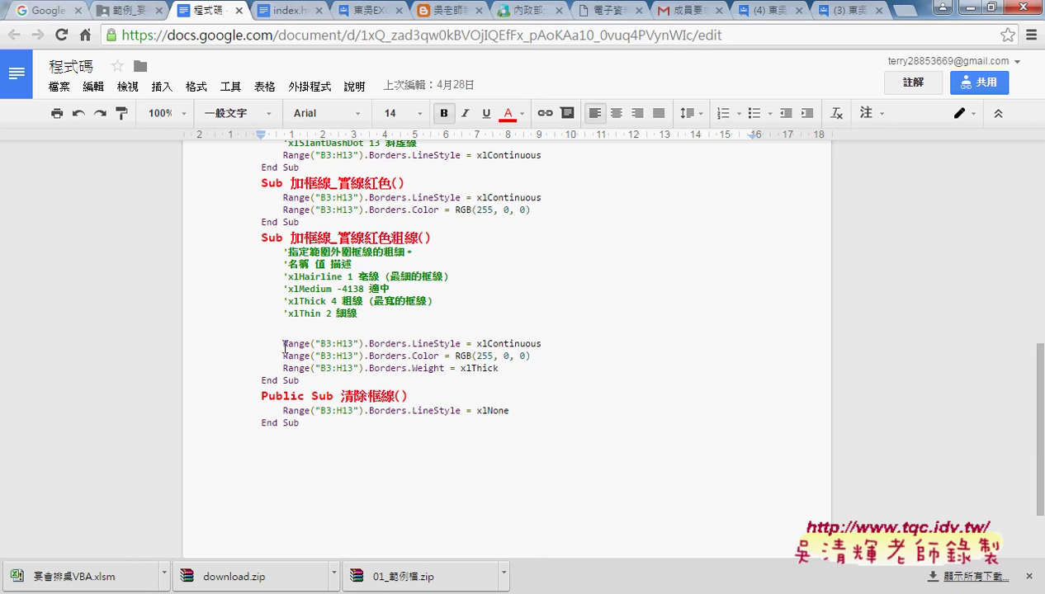
{"action": "left_click_drag", "start_coordinate": [284, 345], "coordinate": [360, 340]}
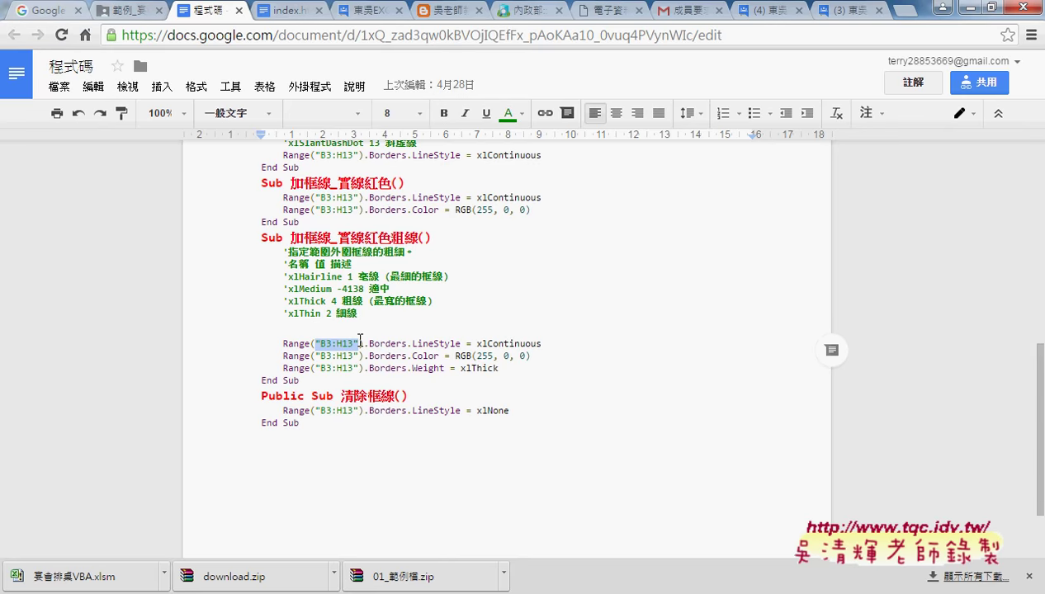
{"action": "key", "text": "ctrl+plus"}
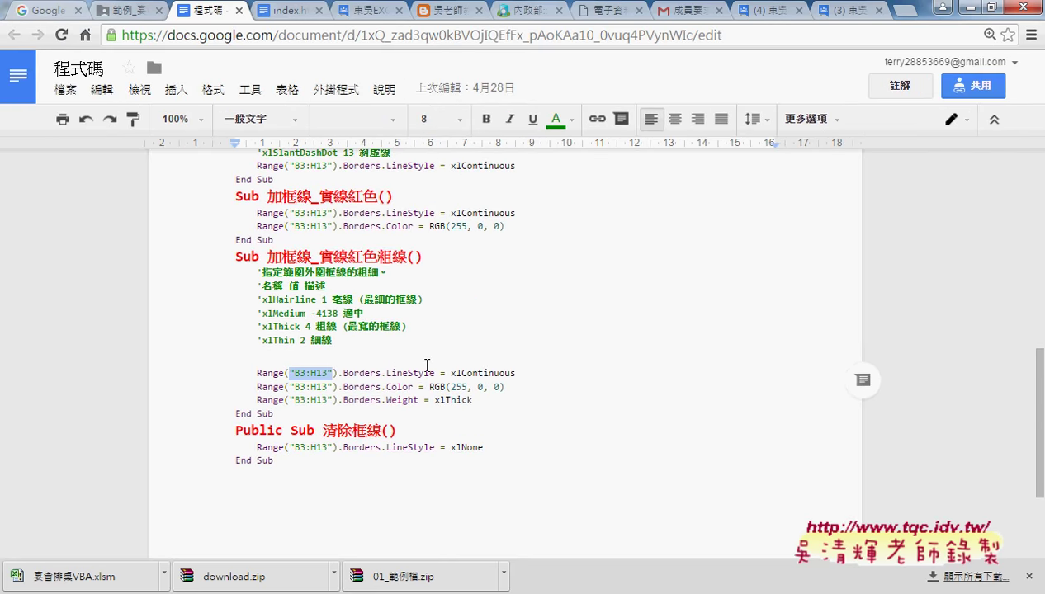
{"action": "left_click", "coordinate": [385, 371]}
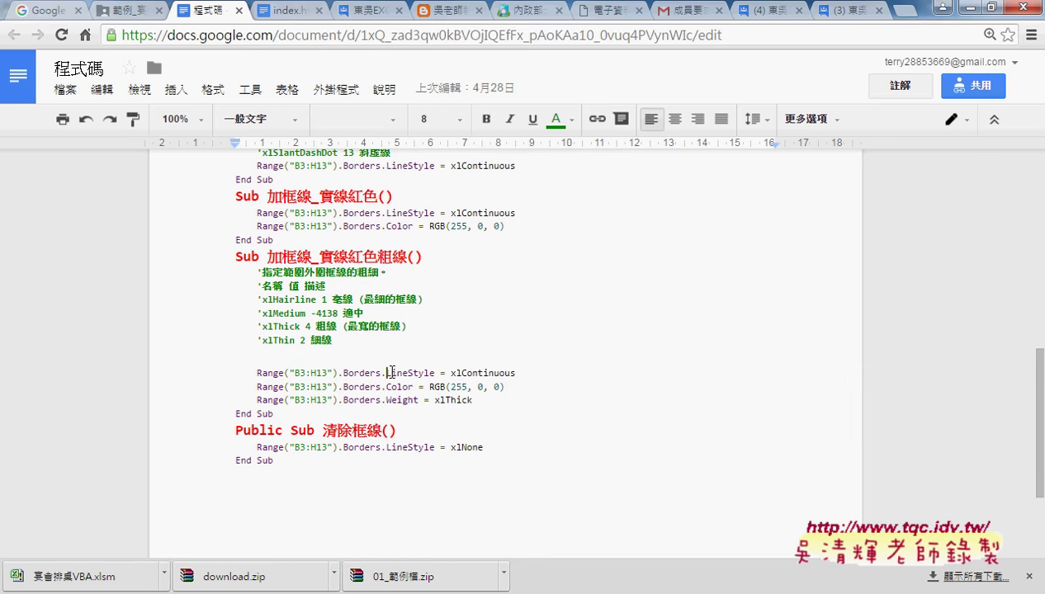
{"action": "left_click_drag", "start_coordinate": [386, 385], "coordinate": [439, 373]}
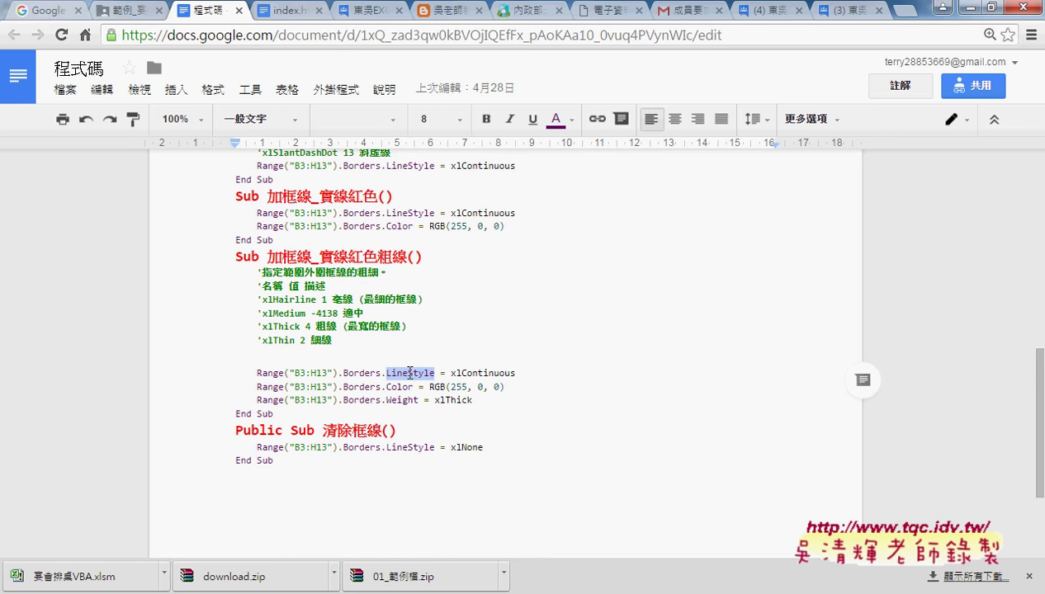
{"action": "left_click_drag", "start_coordinate": [451, 373], "coordinate": [516, 373]}
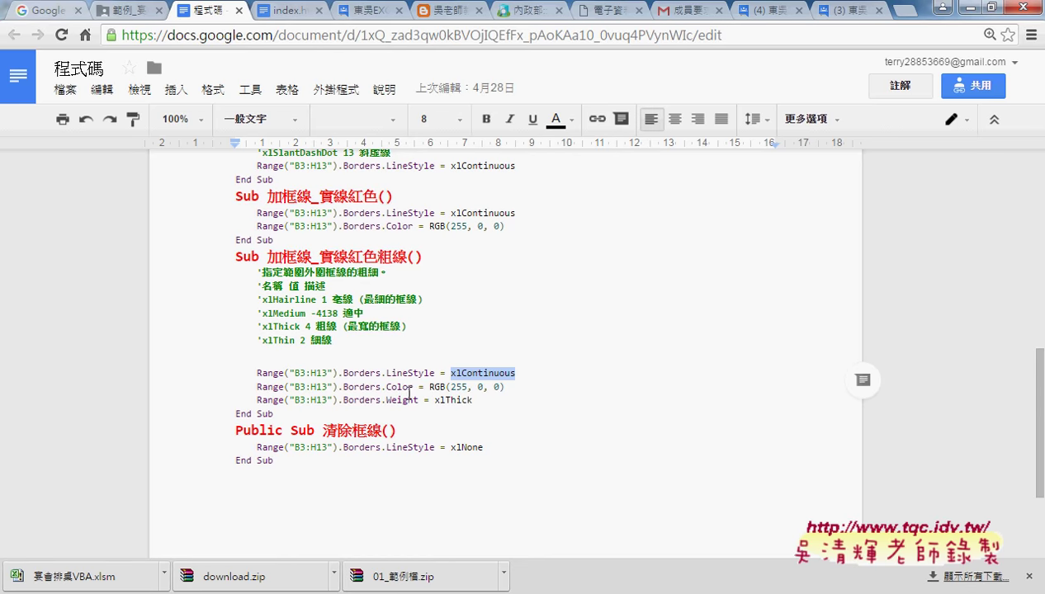
{"action": "left_click_drag", "start_coordinate": [386, 400], "coordinate": [419, 400]}
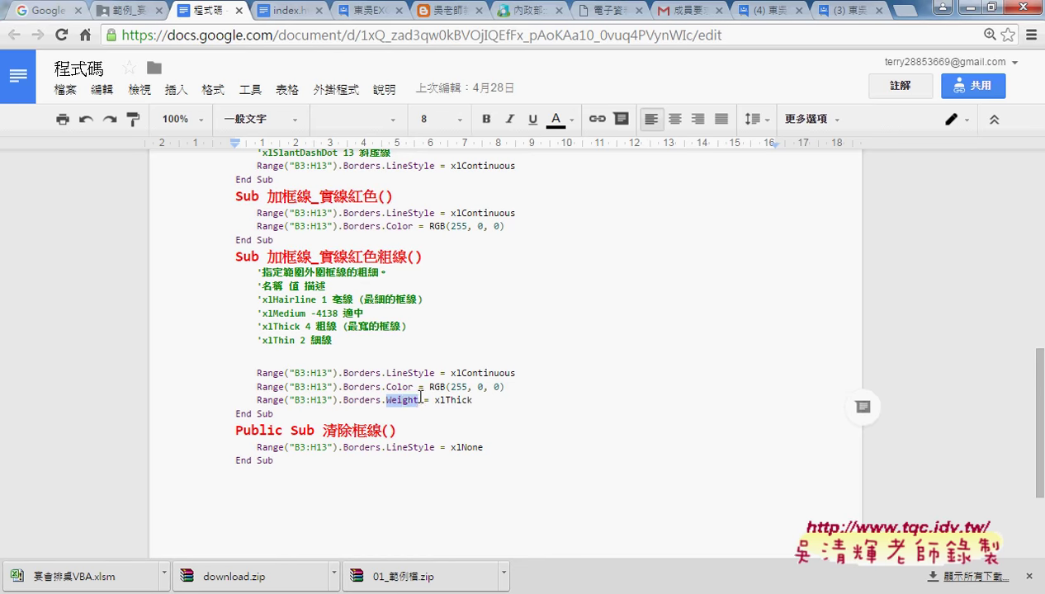
{"action": "left_click", "coordinate": [297, 305]}
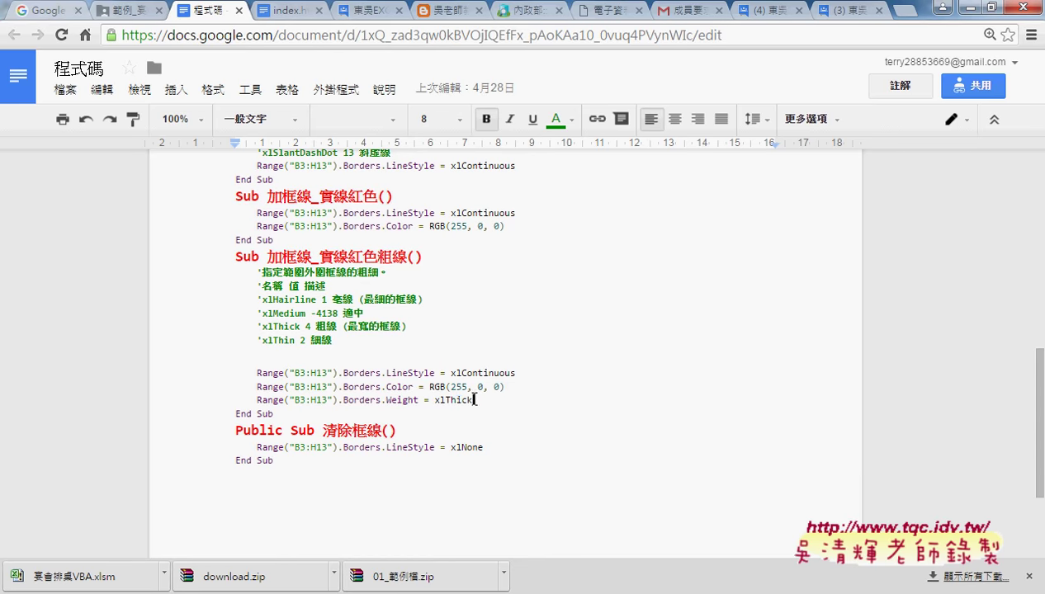
{"action": "left_click_drag", "start_coordinate": [471, 400], "coordinate": [435, 401]}
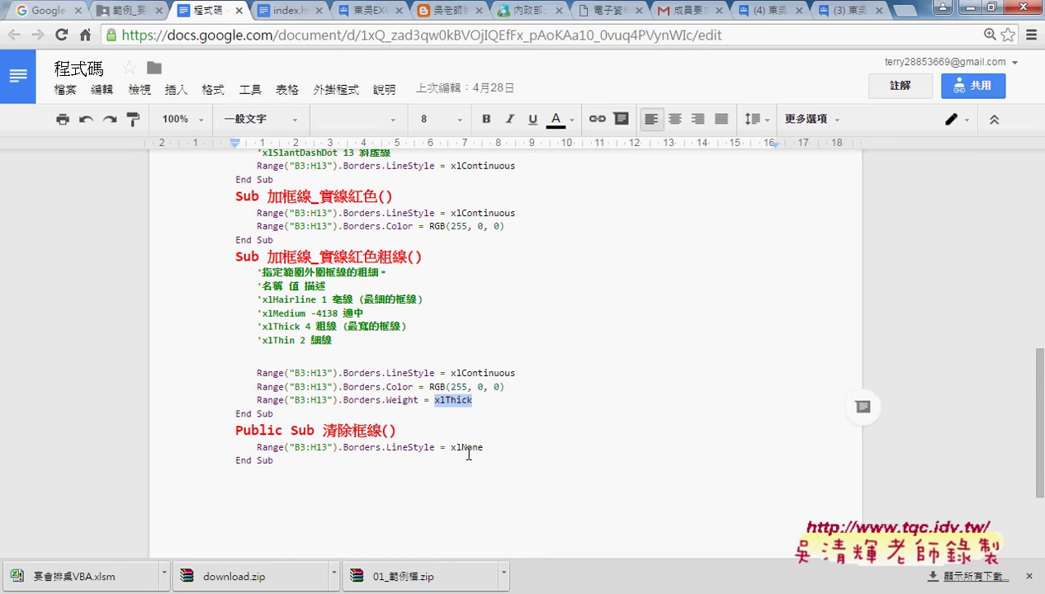
{"action": "mouse_move", "coordinate": [274, 459]}
{"action": "left_mouse_down"}
{"action": "mouse_move", "coordinate": [219, 257]}
{"action": "mouse_move", "coordinate": [220, 197]}
{"action": "left_mouse_up"}
{"action": "scroll", "coordinate": [220, 197], "scroll_direction": "up", "scroll_amount": 3}
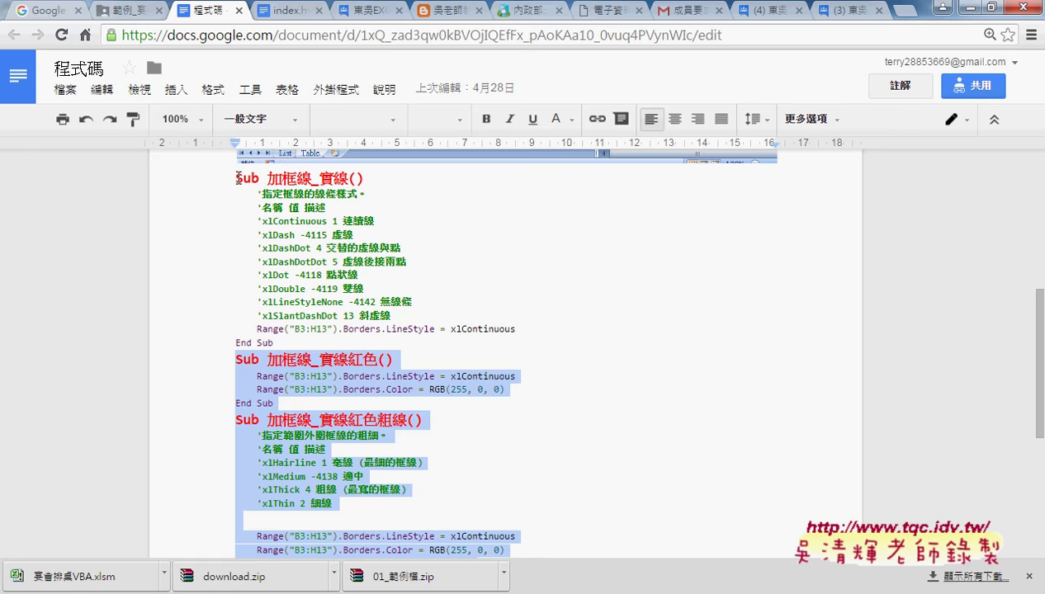
Select all of the 程式碼 document's macro text
{"action": "left_click", "coordinate": [235, 175]}
{"action": "scroll", "coordinate": [314, 479], "scroll_direction": "down", "scroll_amount": 3}
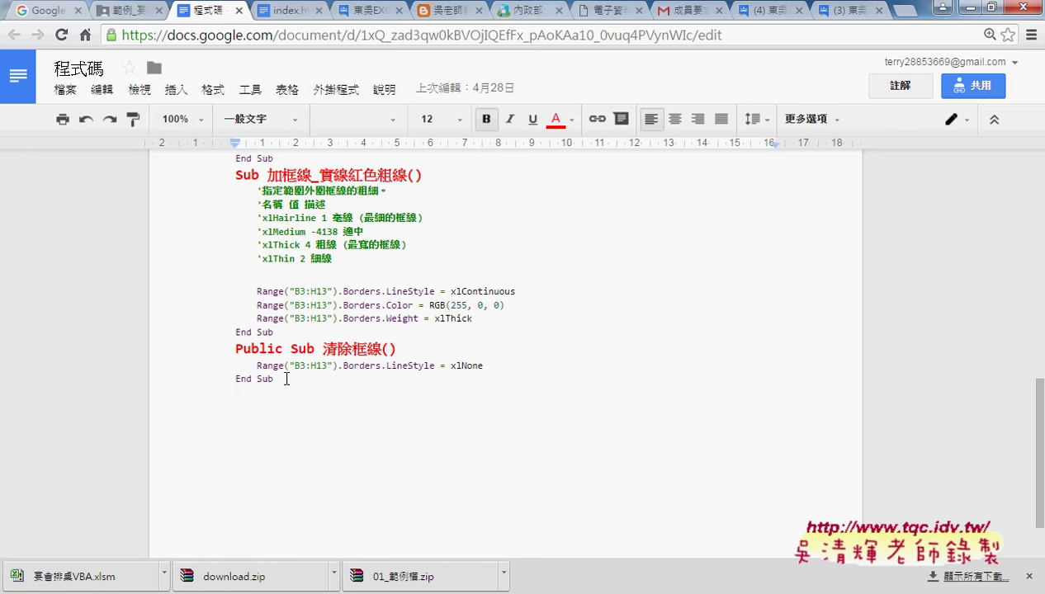
{"action": "key", "text": "ctrl+a"}
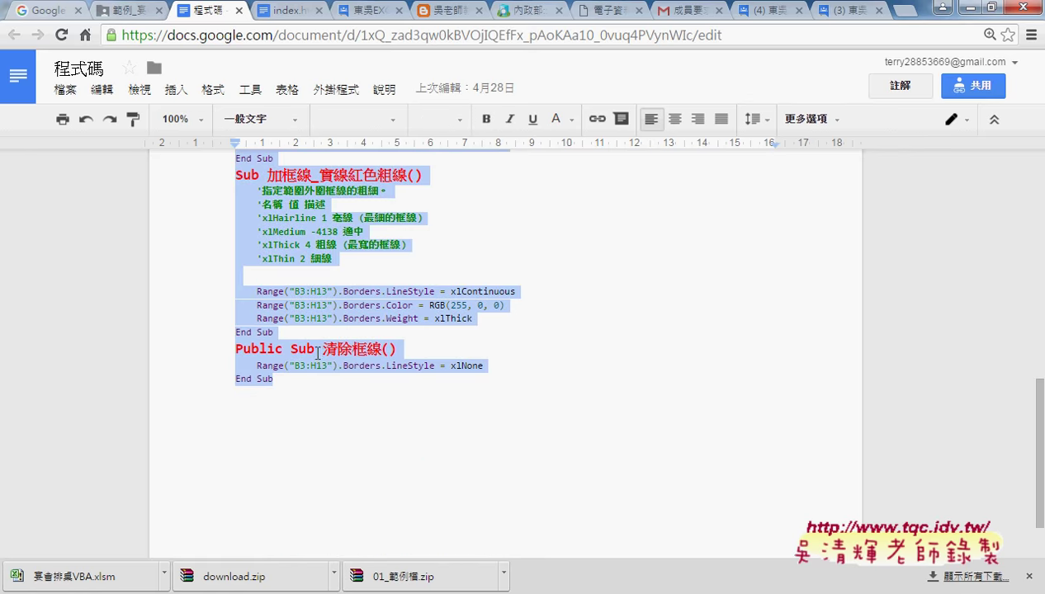
Paste the copied border macros into 宴會排桌VBA.xlsm's Module1 after the last macro
{"action": "left_click", "coordinate": [281, 584]}
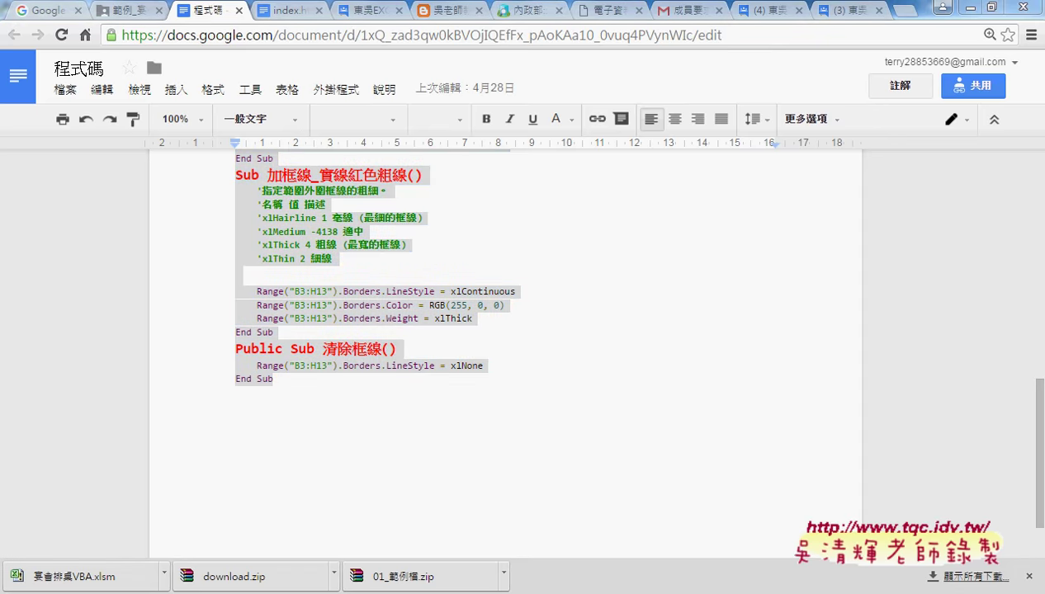
{"action": "left_click", "coordinate": [453, 535]}
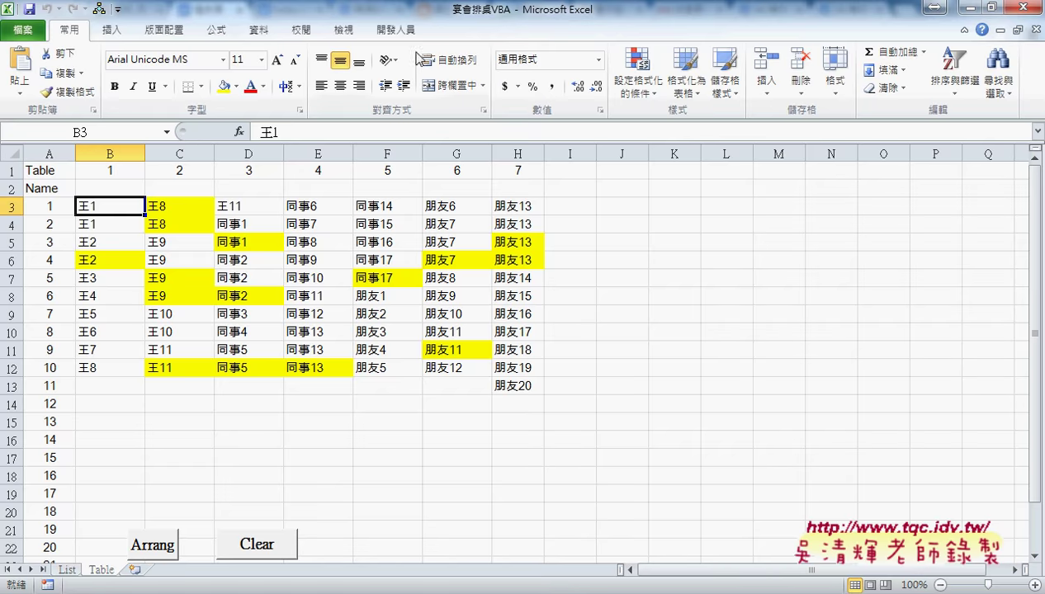
{"action": "left_click", "coordinate": [396, 30]}
{"action": "left_click", "coordinate": [41, 89]}
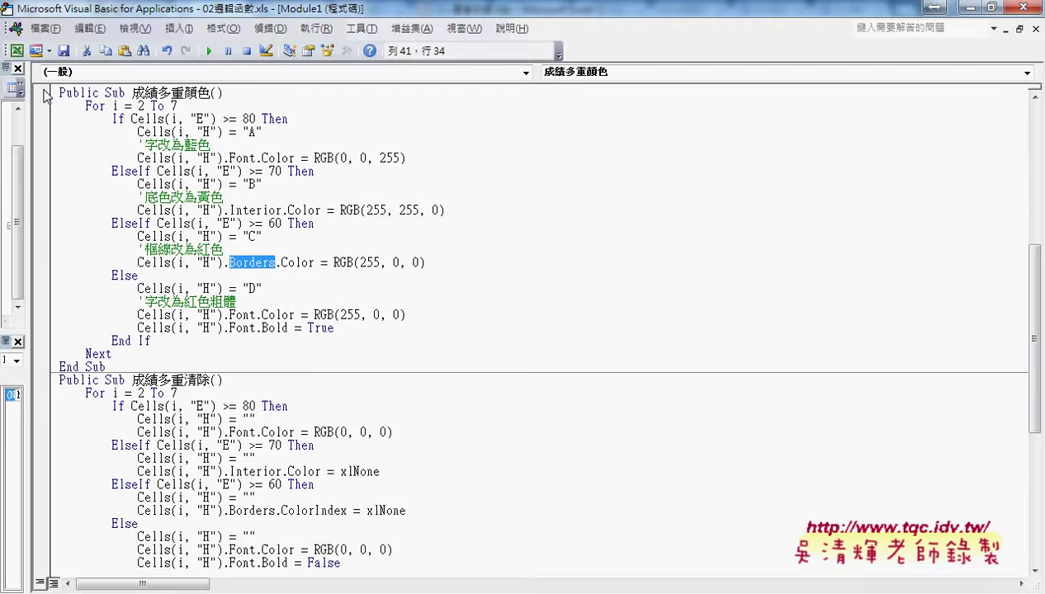
{"action": "left_click", "coordinate": [1032, 29]}
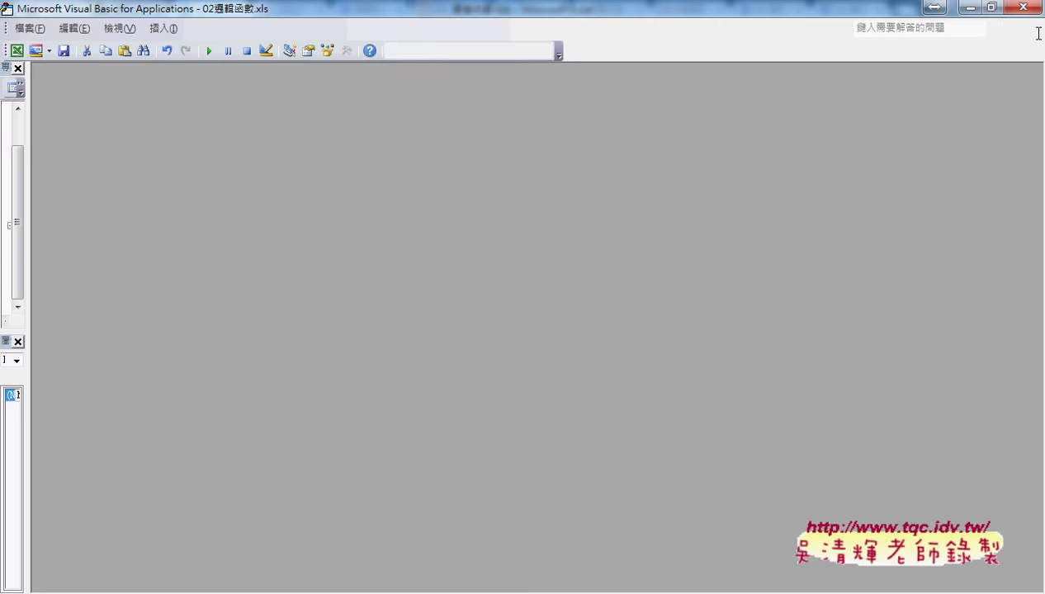
{"action": "left_click_drag", "start_coordinate": [28, 206], "coordinate": [314, 212]}
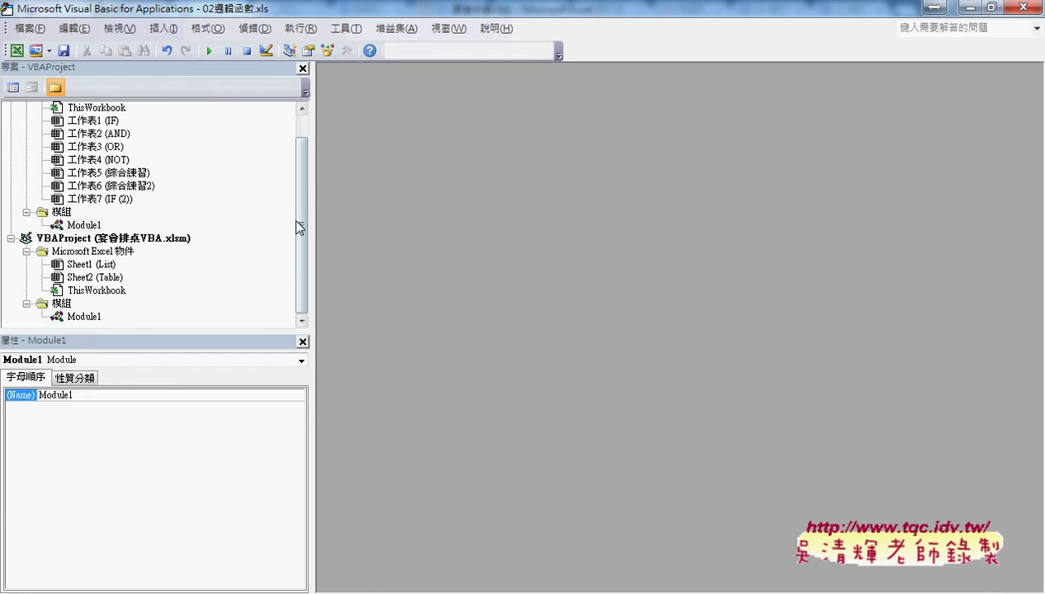
{"action": "left_click", "coordinate": [113, 239]}
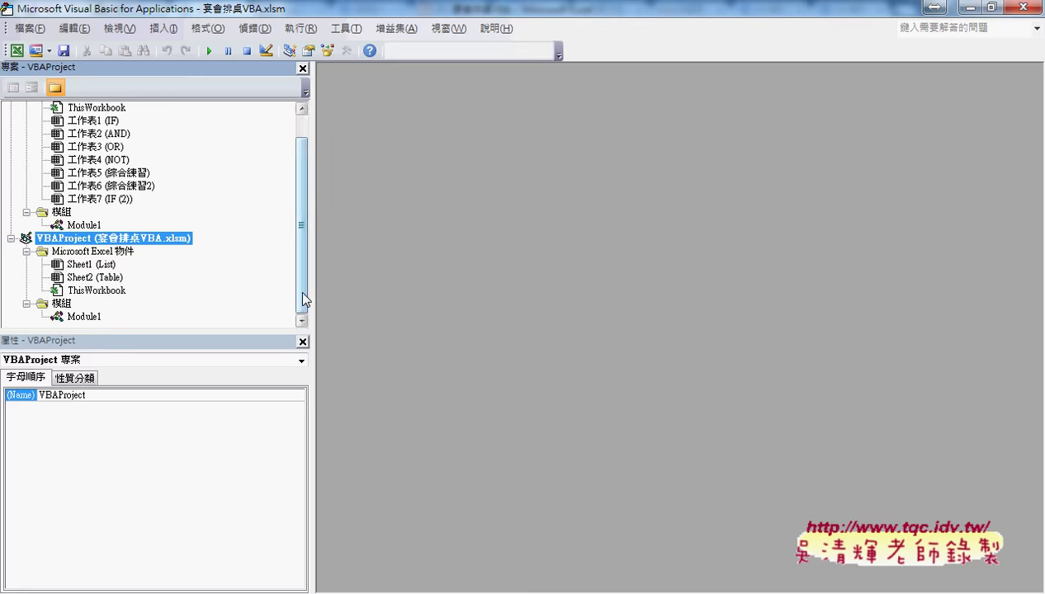
{"action": "double_click", "coordinate": [85, 318]}
{"action": "left_click", "coordinate": [368, 389]}
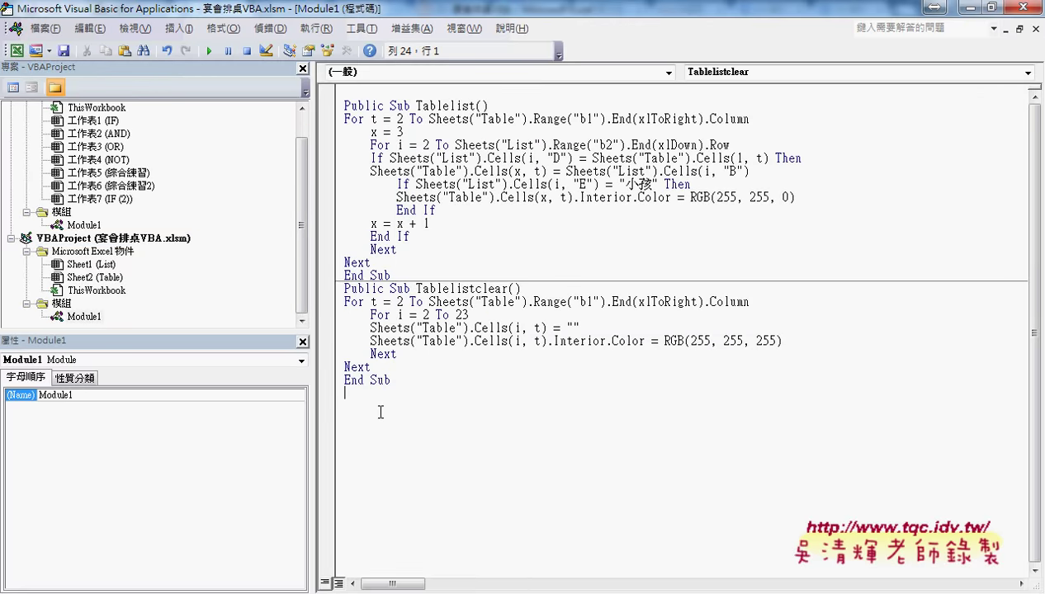
{"action": "type", "text": "Sub 加框線_實線()     '指定框線的線條樣式。     '名稱 值 描述     'xlContinuous 1 連續線     'xlDash -4115 虛線     'xlDashDot 4 交替的虛線與點     'xlDashDotDot 5 虛線後接兩點     'xlDot -4118 點狀線     'xlDouble -4119 雙線     'xlLineStyleNone -4142 無線條     'xlSlantDashDot 13 斜虛線     Range(\"B3:H13\").Borders.LineStyle = xlContinuous End Sub Sub 加框線_實線紅色()     Range(\"B3:H13\").Borders.LineStyle = xlContinuous     Range(\"B3:H13\").Borders.Color = RGB(255, 0, 0) End Sub Sub 加框線_實線紅色粗線()     '指定範圍外圍框線的粗細。     '名稱 值 描述     'xlHairline 1 毫線 (最細的框線)     'xlMedium -4138 適中     'xlThick 4 粗線 (最寬的框線)     'xlThin 2 細線      Range(\"B3:H13\").Borders.LineStyle = xlContinuous     Range(\"B3:H13\").Borders.Color = RGB(255, 0, 0)     Range(\"B3:H13\").Borders.Weight = xlThick End Sub Public Sub 清除框線()     Range(\"B3:H13\").Borders.LineStyle = xlNone End Sub"}
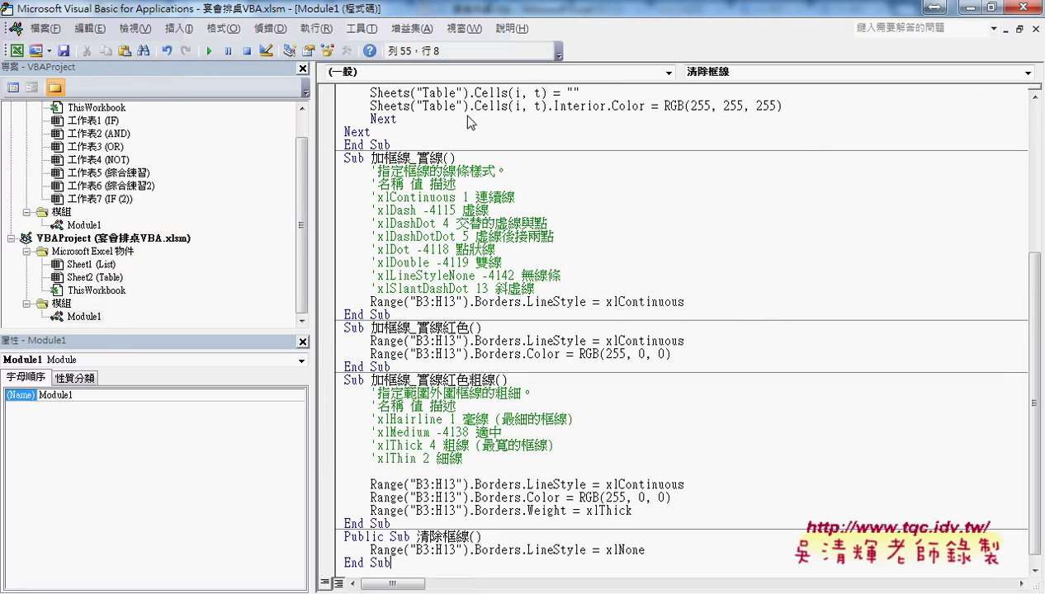
Restore the editor window and move it aside so the seating sheet shows
{"action": "double_click", "coordinate": [441, 11]}
{"action": "left_click_drag", "start_coordinate": [467, 70], "coordinate": [628, 69]}
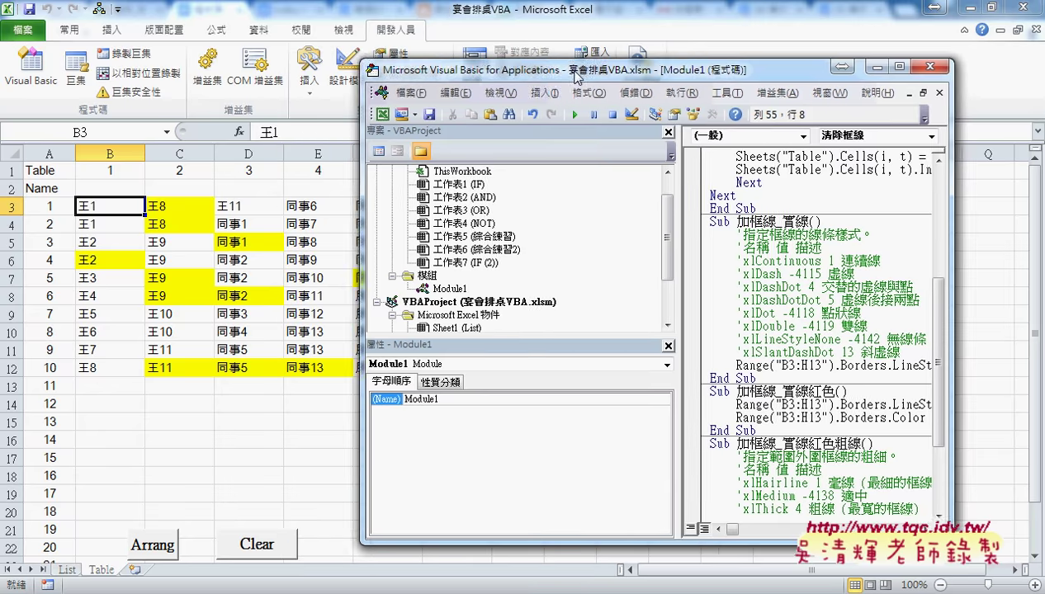
{"action": "left_click", "coordinate": [765, 223]}
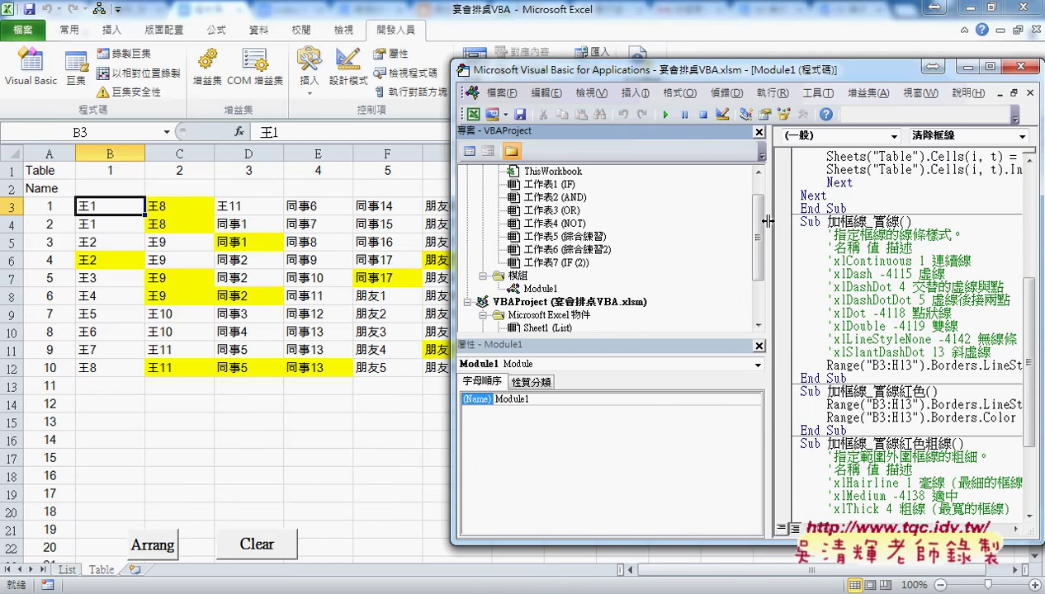
{"action": "left_click_drag", "start_coordinate": [766, 222], "coordinate": [572, 222]}
Run 加框線_實線 and 加框線_實線紅色 on B3:H13
{"action": "left_click", "coordinate": [730, 263]}
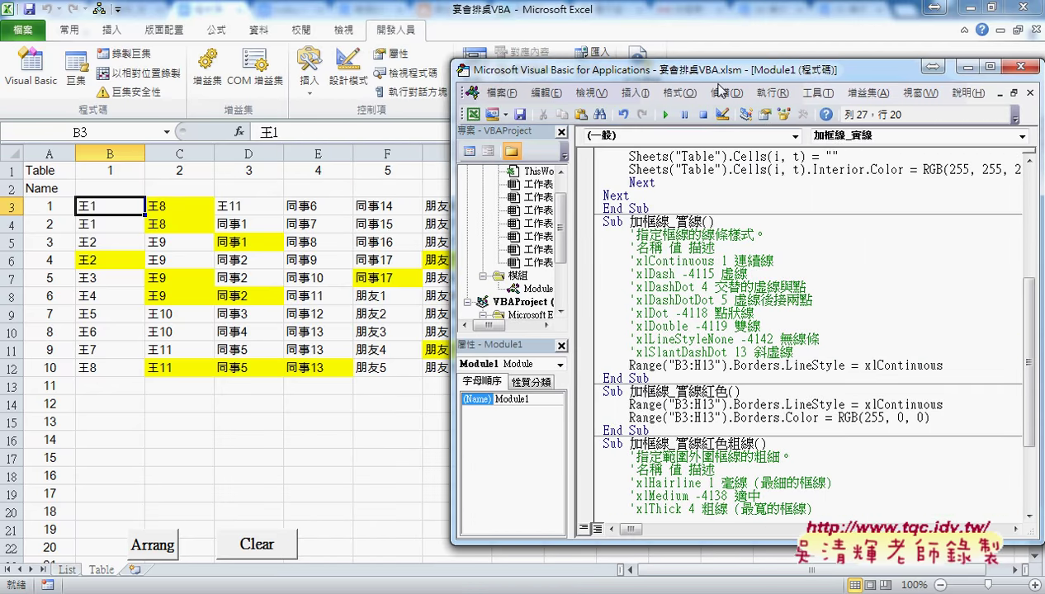
{"action": "left_click_drag", "start_coordinate": [715, 69], "coordinate": [849, 65]}
{"action": "left_click", "coordinate": [895, 361]}
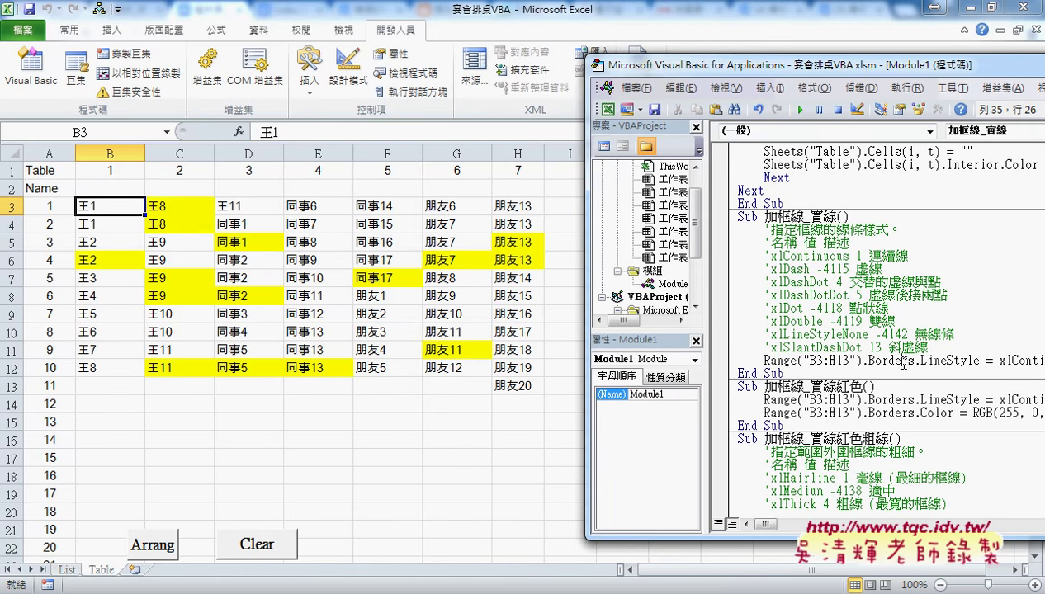
{"action": "left_click", "coordinate": [802, 110]}
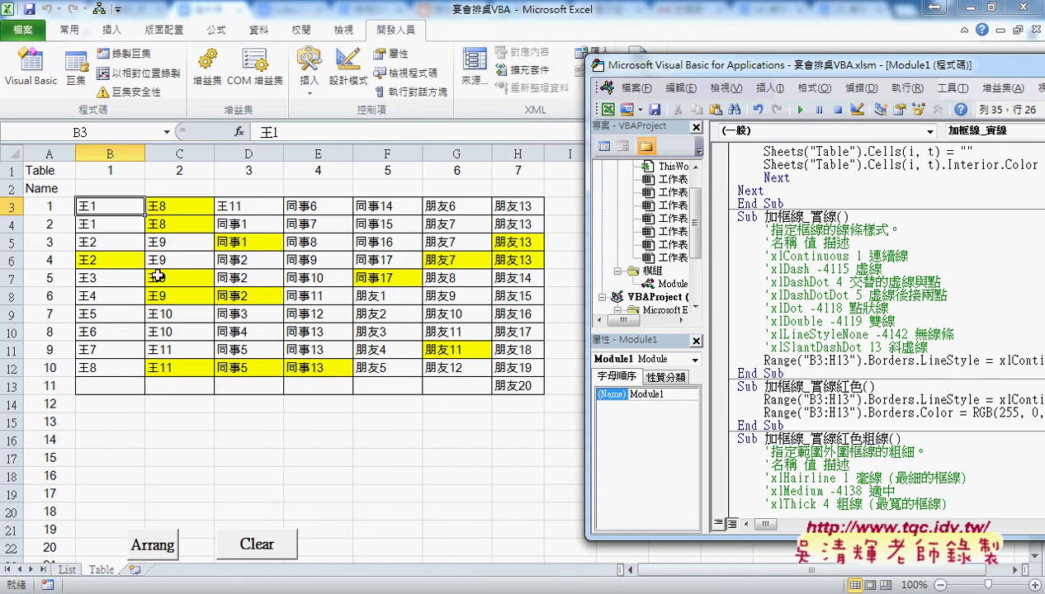
{"action": "scroll", "coordinate": [952, 427], "scroll_direction": "down", "scroll_amount": 2}
{"action": "left_click", "coordinate": [847, 320]}
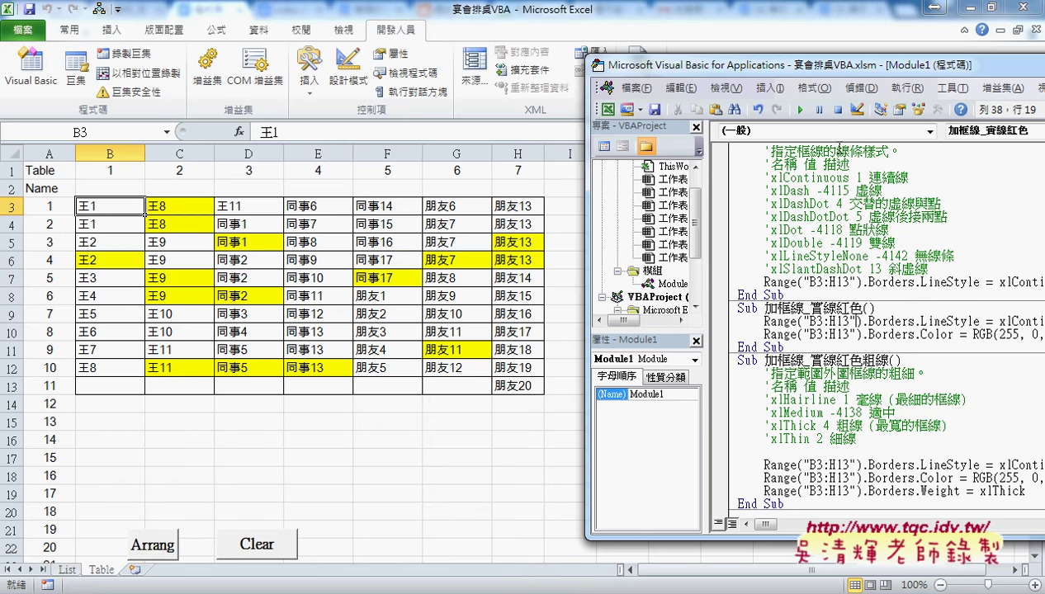
{"action": "left_click", "coordinate": [799, 109]}
Run 加框線_實線紅色粗線, then 清除框線 to remove the B3:H13 borders
{"action": "scroll", "coordinate": [839, 346], "scroll_direction": "down", "scroll_amount": 1}
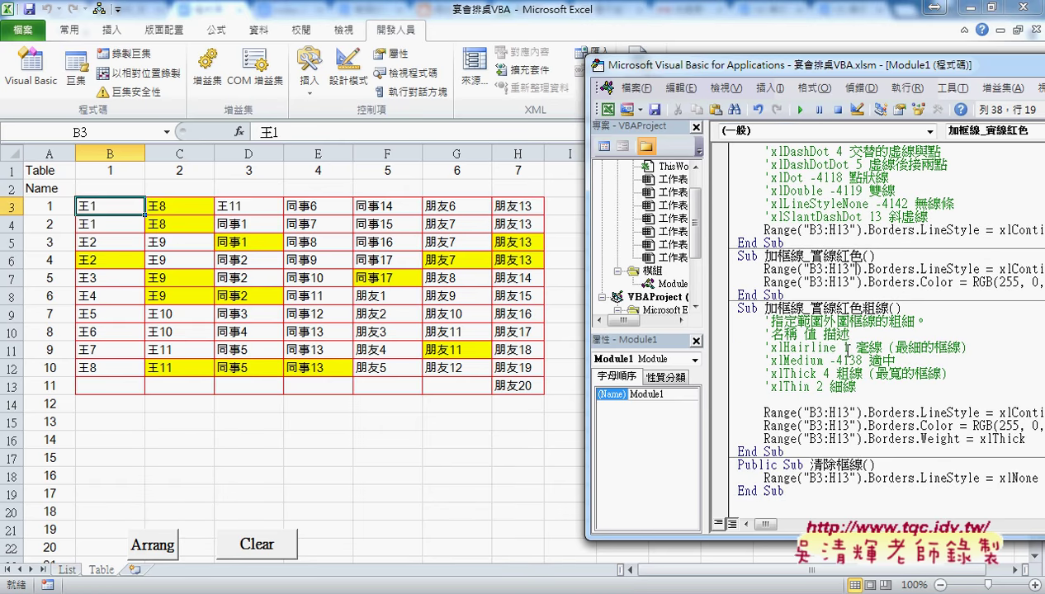
{"action": "left_click", "coordinate": [849, 411]}
{"action": "left_click", "coordinate": [800, 110]}
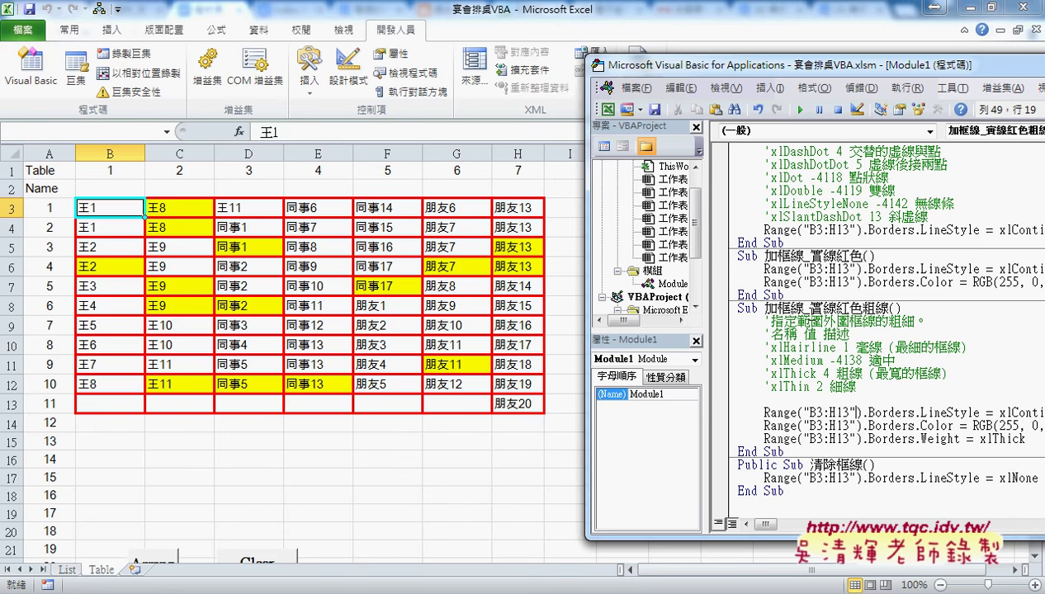
{"action": "left_click", "coordinate": [850, 477]}
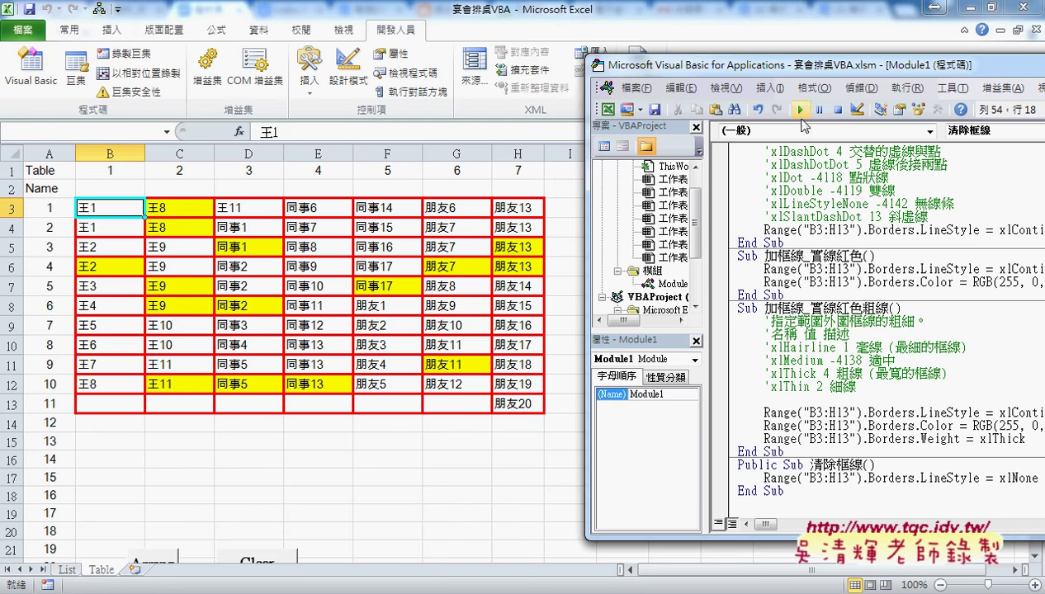
{"action": "left_click", "coordinate": [800, 110]}
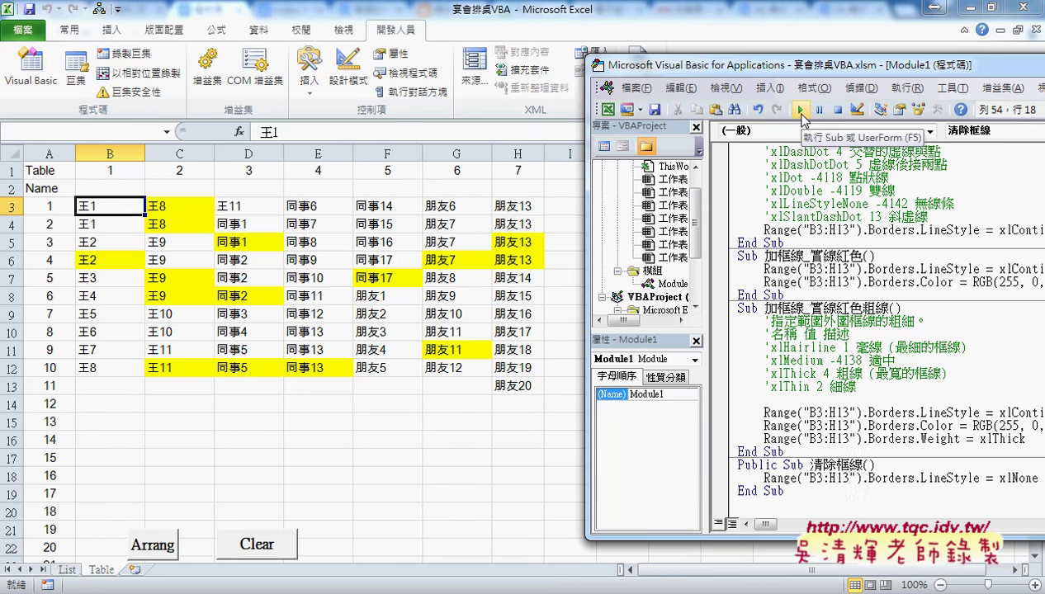
{"action": "left_click_drag", "start_coordinate": [795, 66], "coordinate": [676, 61]}
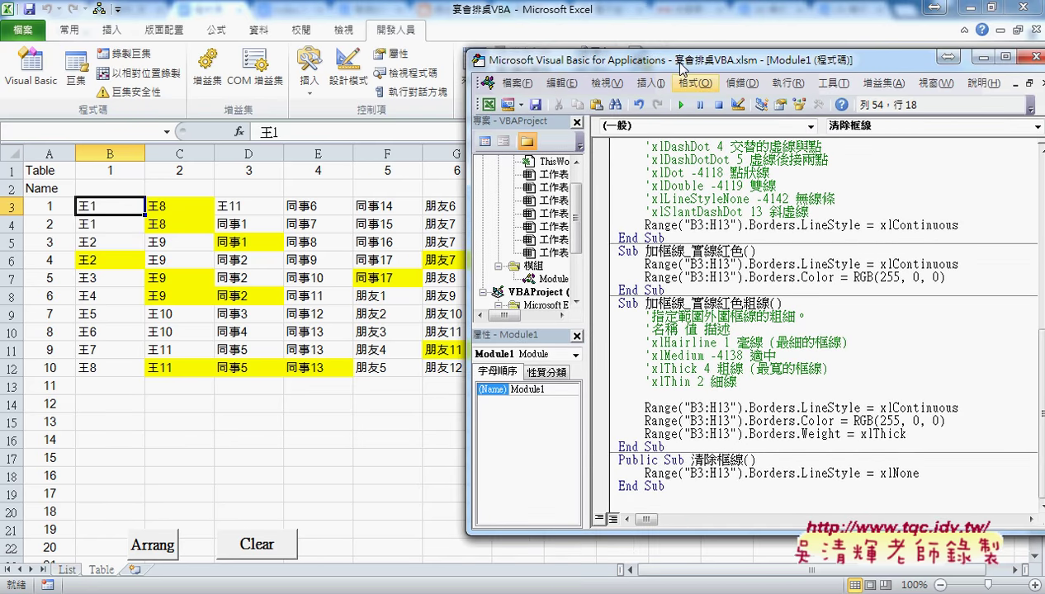
{"action": "left_click", "coordinate": [926, 225]}
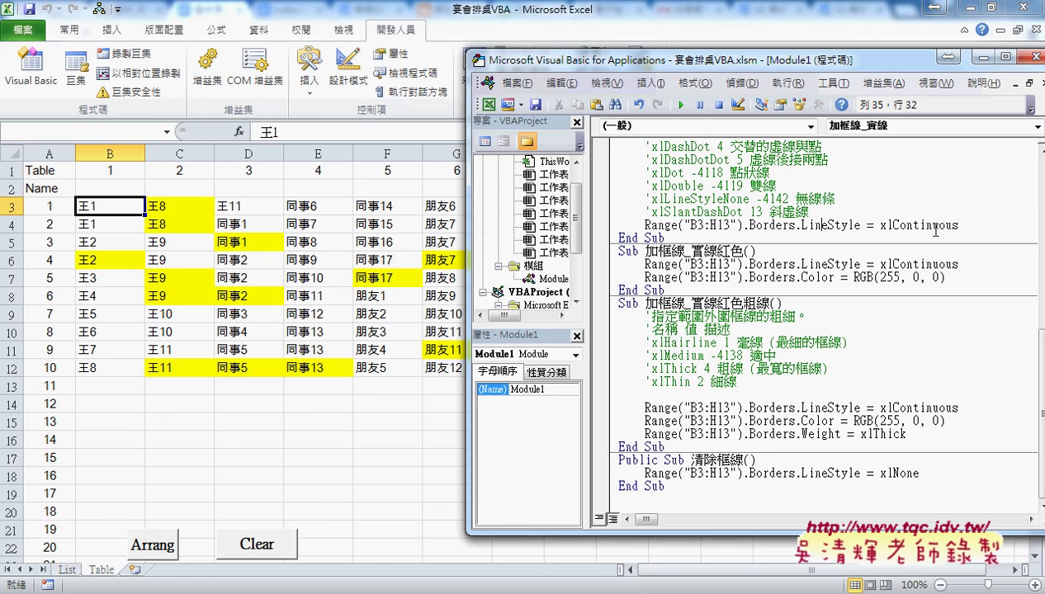
{"action": "left_click_drag", "start_coordinate": [958, 224], "coordinate": [881, 224]}
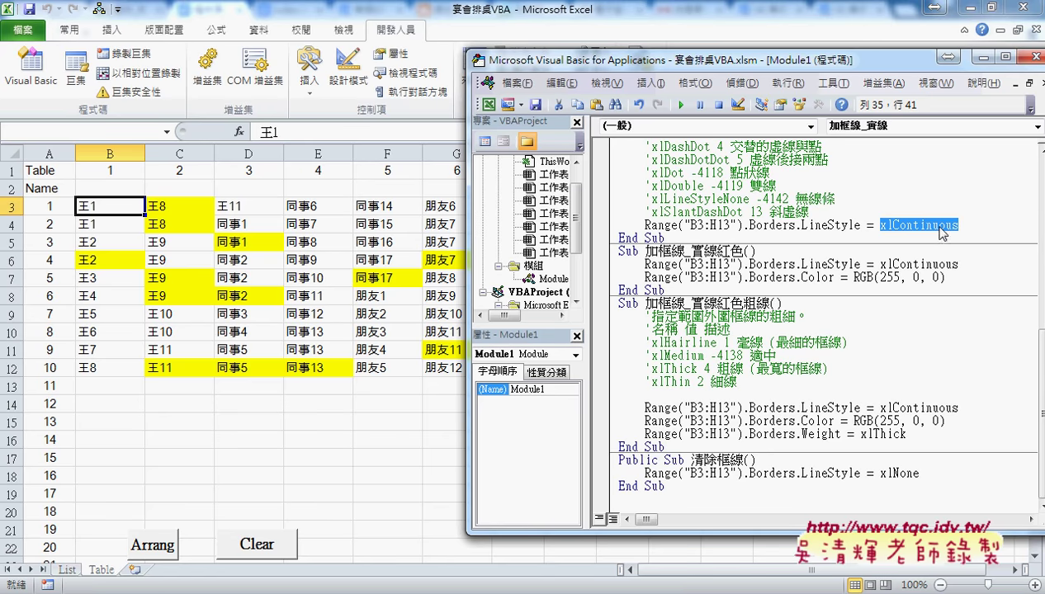
{"action": "left_click", "coordinate": [828, 224]}
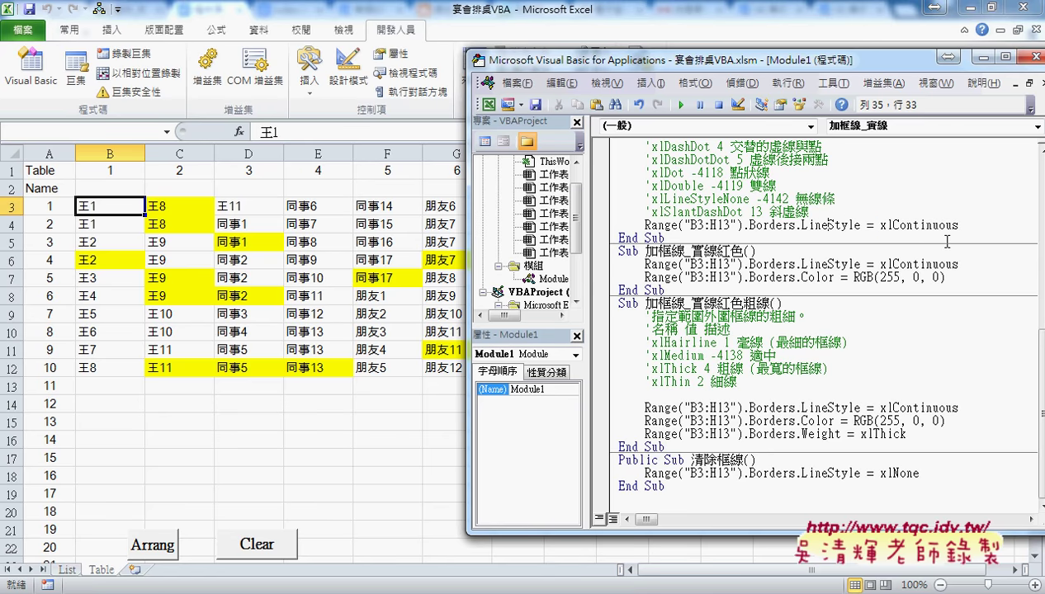
{"action": "key", "text": "F1"}
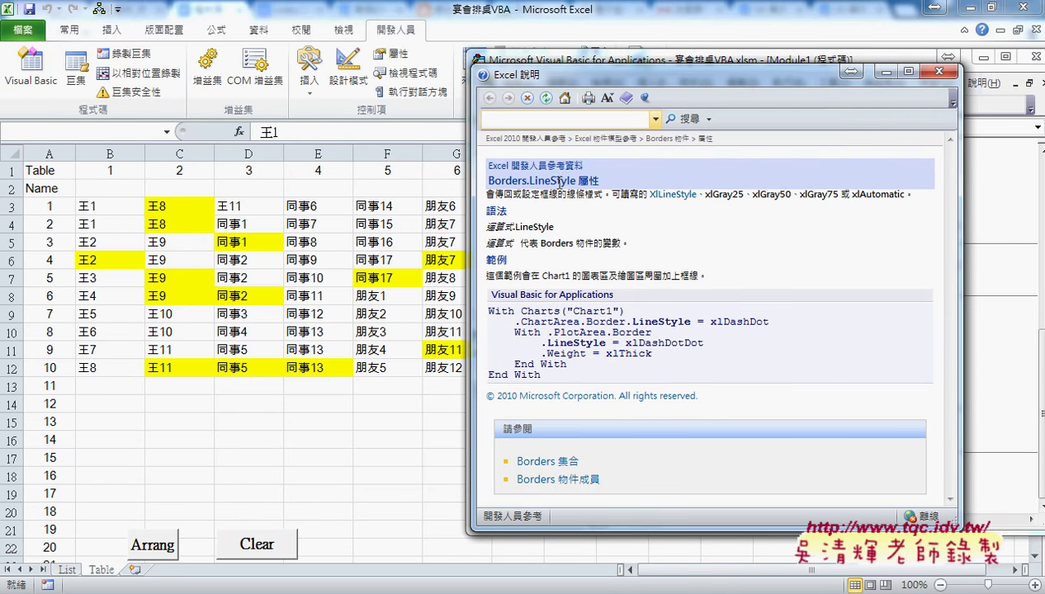
{"action": "left_click_drag", "start_coordinate": [529, 181], "coordinate": [575, 181]}
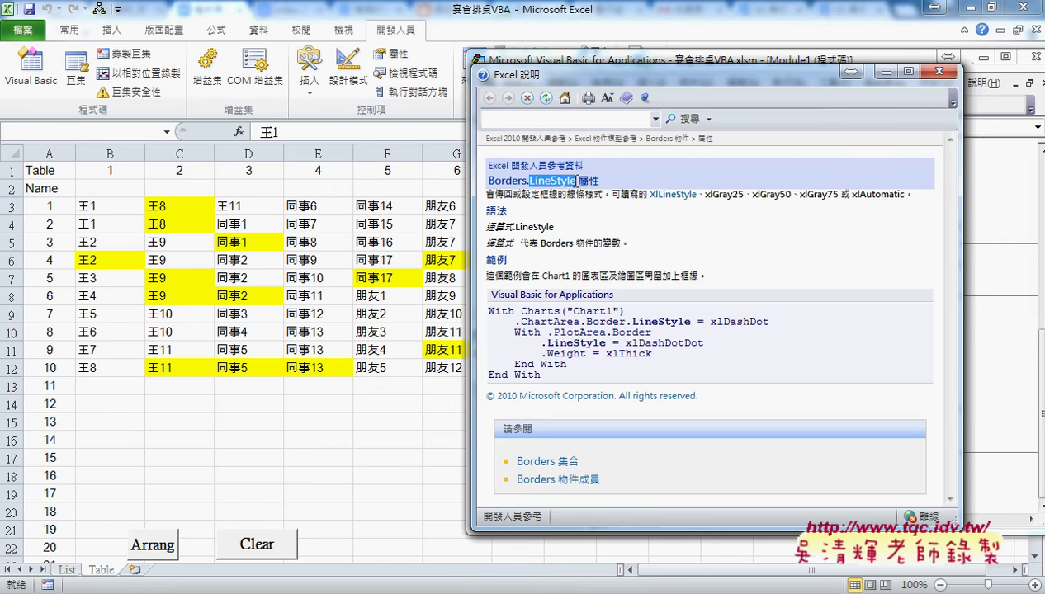
{"action": "left_click", "coordinate": [684, 200]}
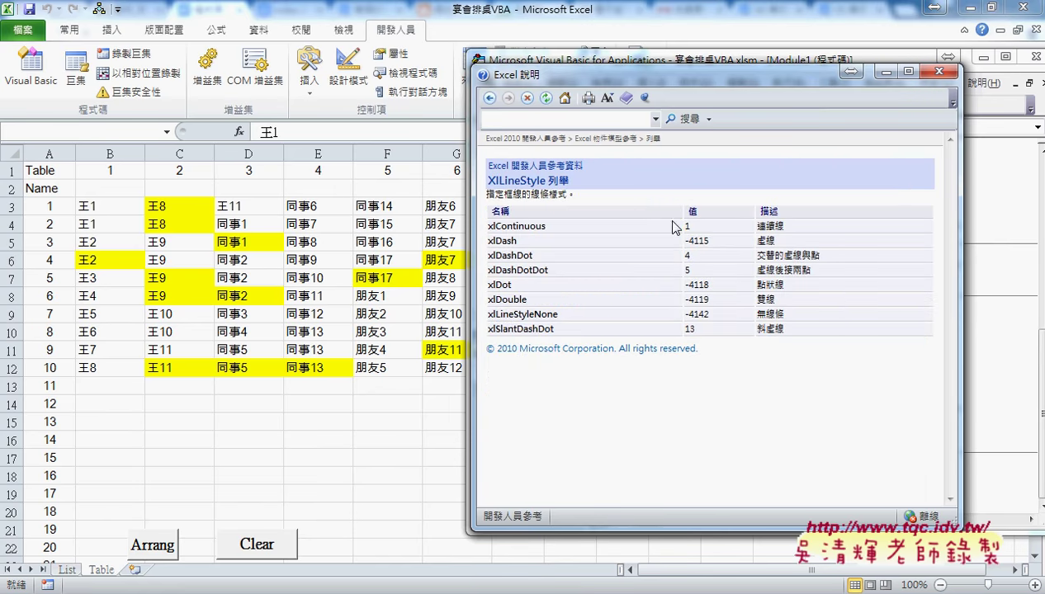
{"action": "left_click_drag", "start_coordinate": [782, 226], "coordinate": [757, 227]}
{"action": "mouse_move", "coordinate": [545, 226]}
{"action": "left_mouse_down"}
{"action": "mouse_move", "coordinate": [489, 228]}
{"action": "mouse_move", "coordinate": [489, 241]}
{"action": "left_mouse_up"}
{"action": "left_click", "coordinate": [939, 72]}
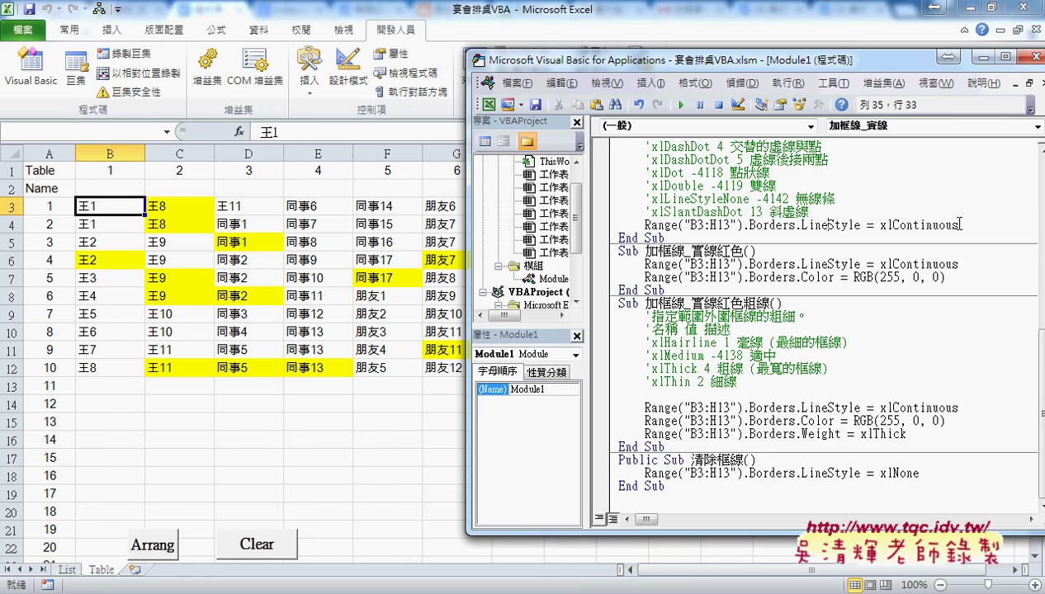
Change the 加框線_實線 line style to xlDash and run it to dash-border B3:H13
{"action": "left_click_drag", "start_coordinate": [958, 225], "coordinate": [880, 225]}
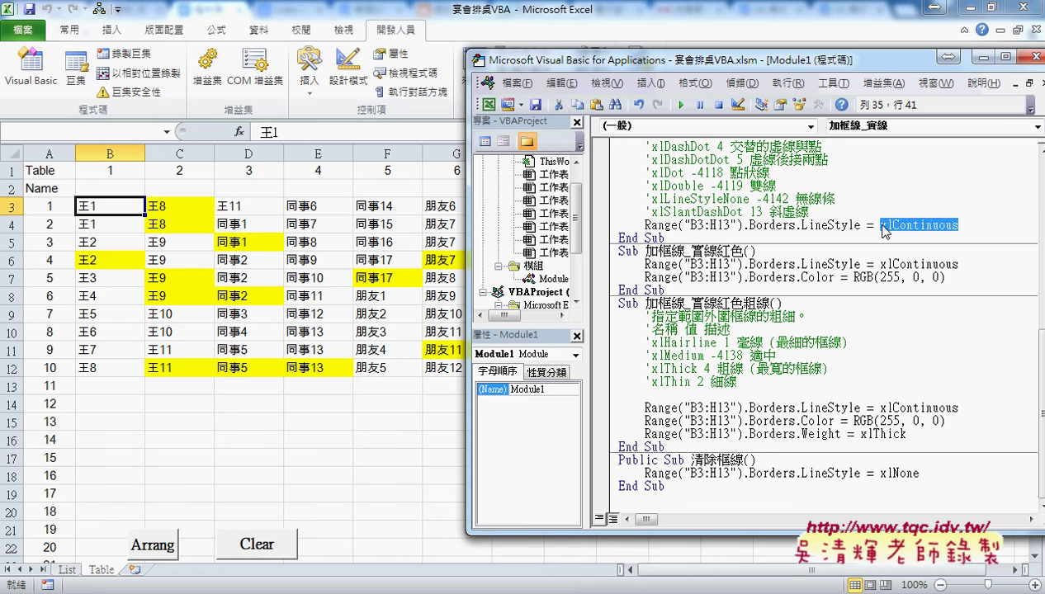
{"action": "type", "text": "xlDash"}
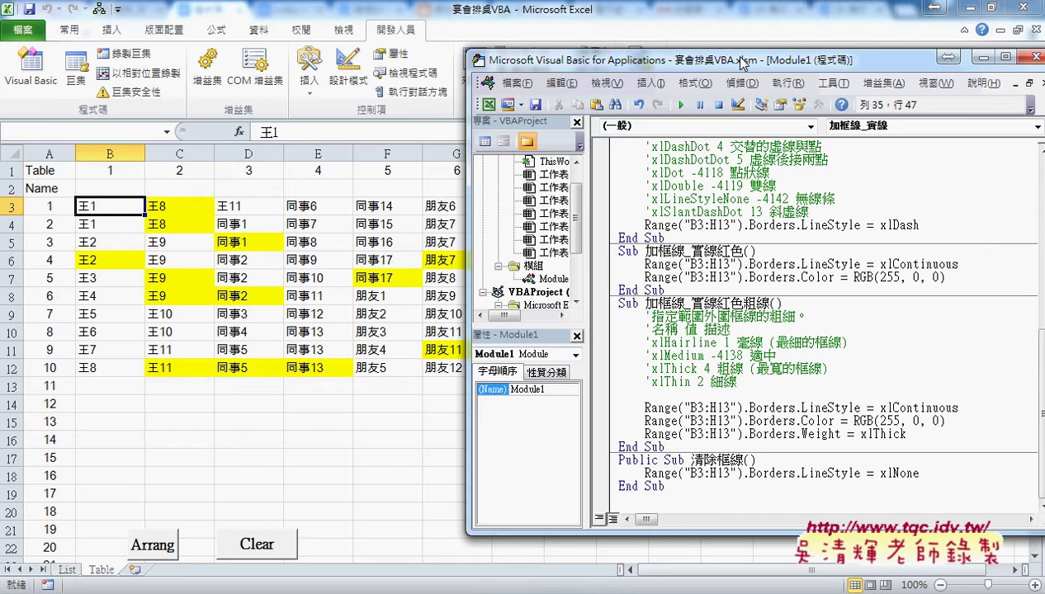
{"action": "left_click_drag", "start_coordinate": [734, 59], "coordinate": [845, 60]}
{"action": "left_click", "coordinate": [858, 224]}
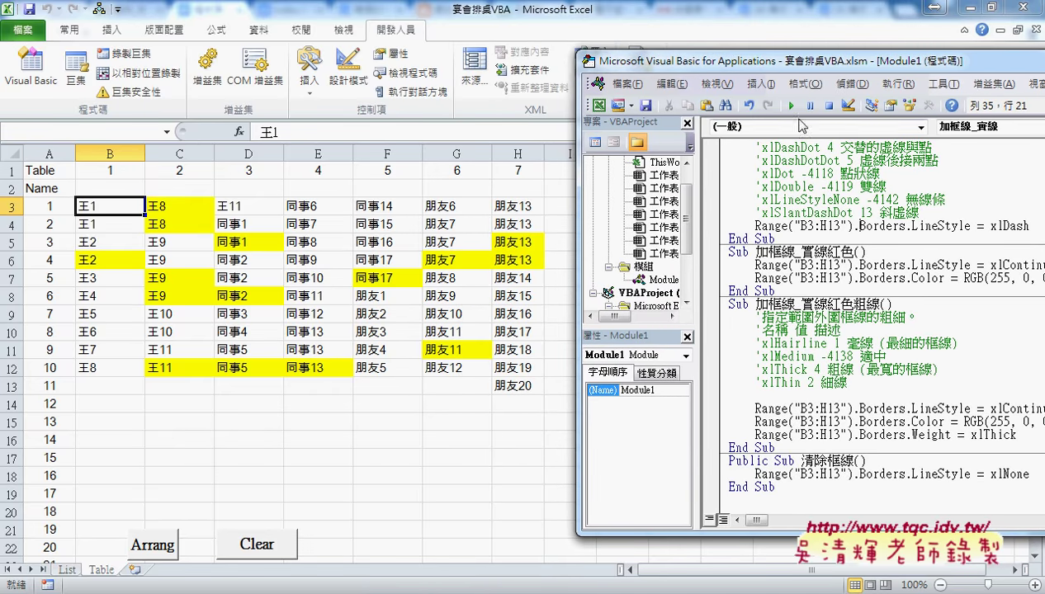
{"action": "left_click", "coordinate": [791, 106]}
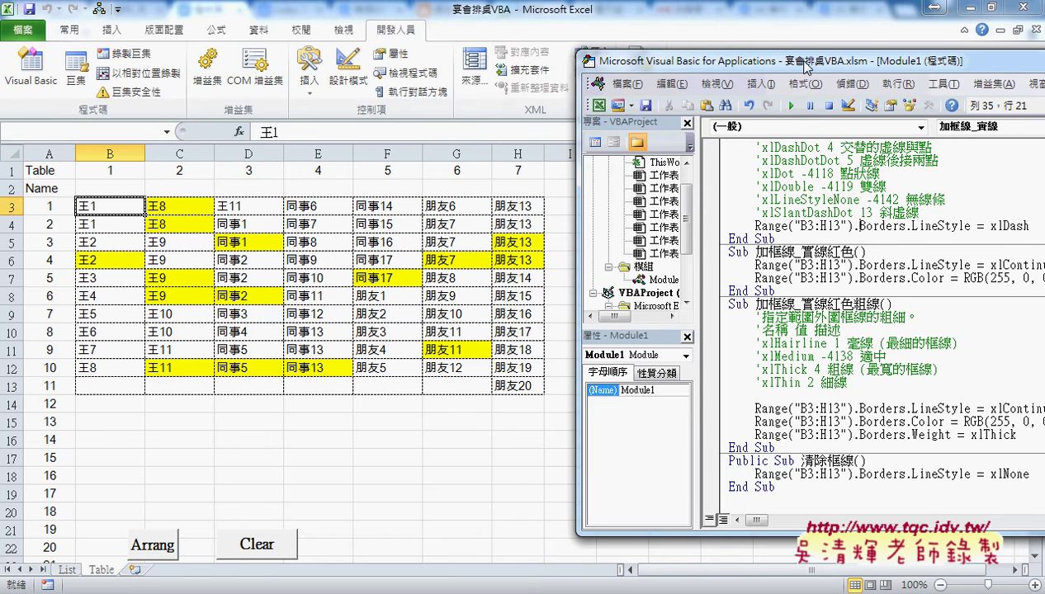
Open Excel Help for the Borders.LineStyle property from the macro code
{"action": "left_click_drag", "start_coordinate": [796, 68], "coordinate": [612, 83]}
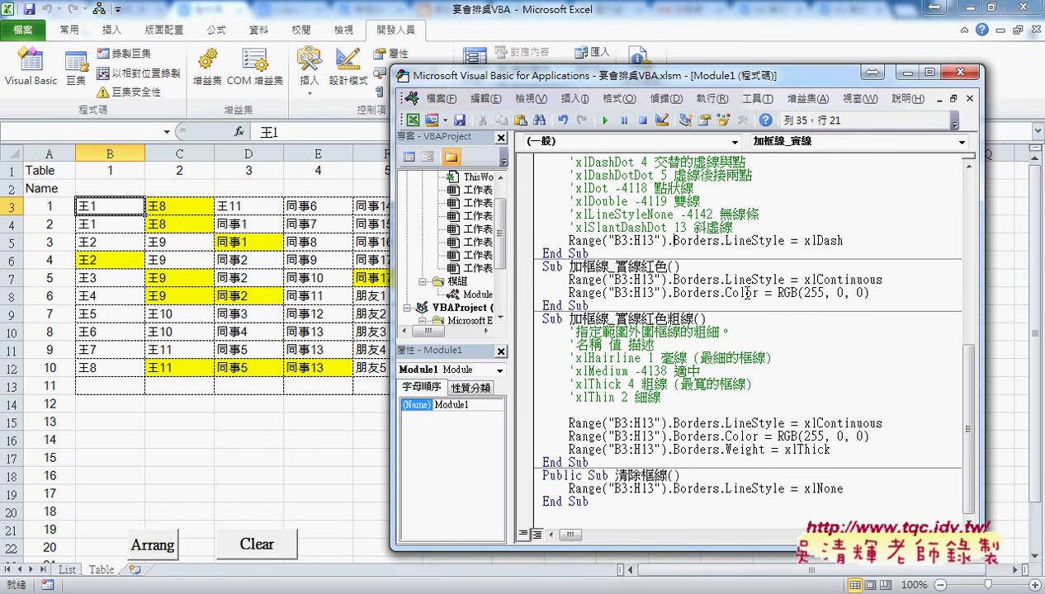
{"action": "left_click_drag", "start_coordinate": [872, 293], "coordinate": [779, 294]}
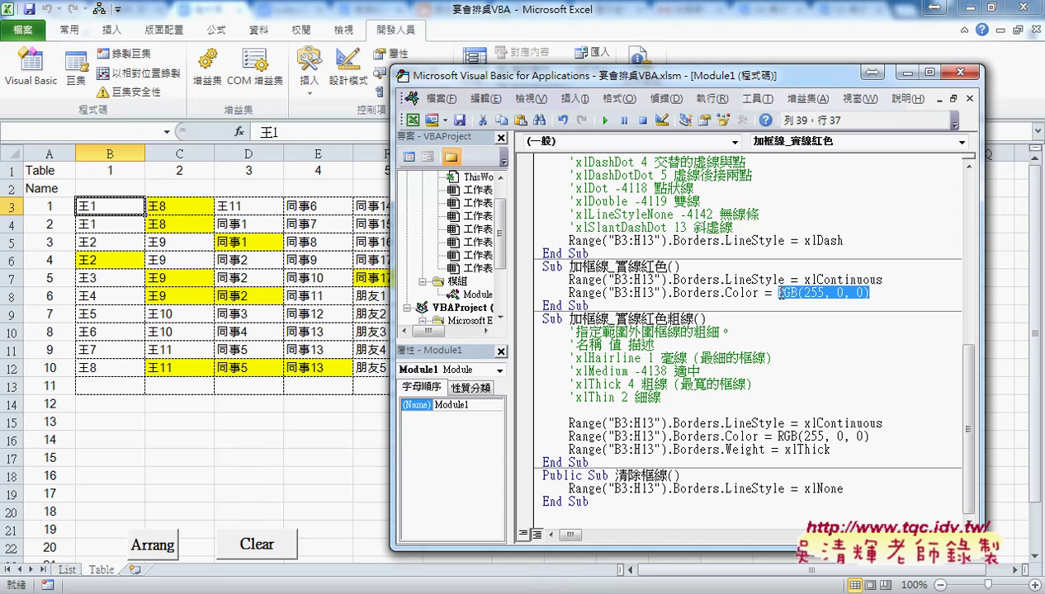
{"action": "left_click", "coordinate": [757, 241]}
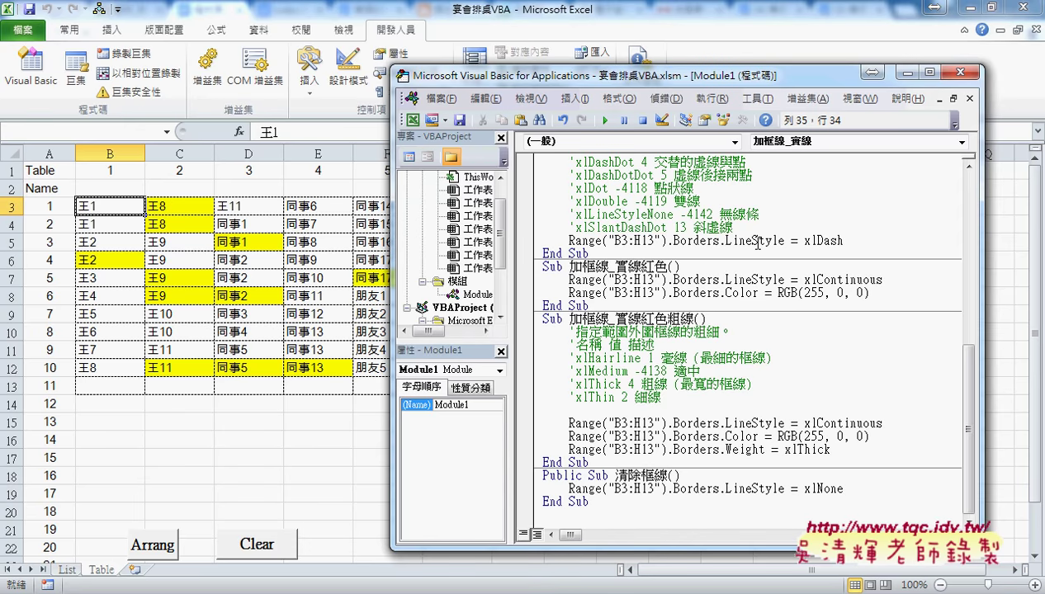
{"action": "key", "text": "F1"}
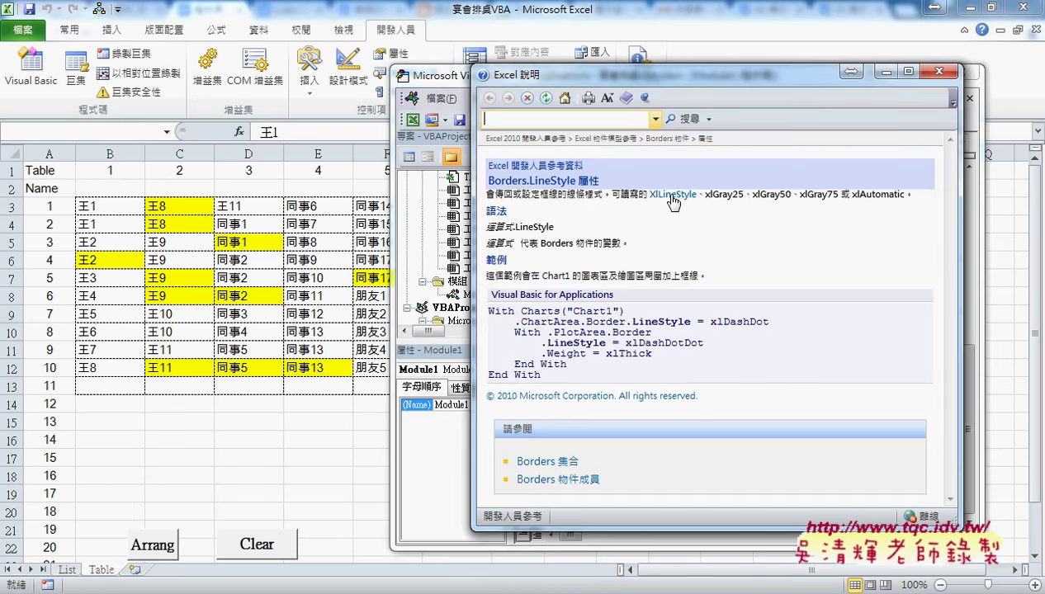
Read the XlLineStyle enumeration values in Help, then close the Help window
{"action": "left_click_drag", "start_coordinate": [648, 194], "coordinate": [690, 198]}
{"action": "left_click", "coordinate": [684, 197]}
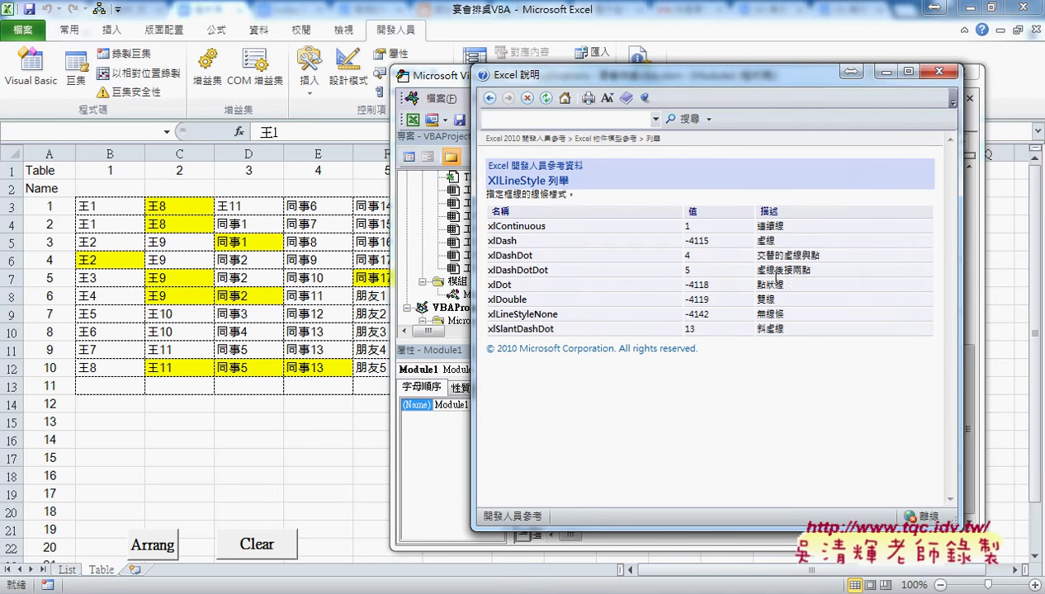
{"action": "left_click", "coordinate": [939, 71]}
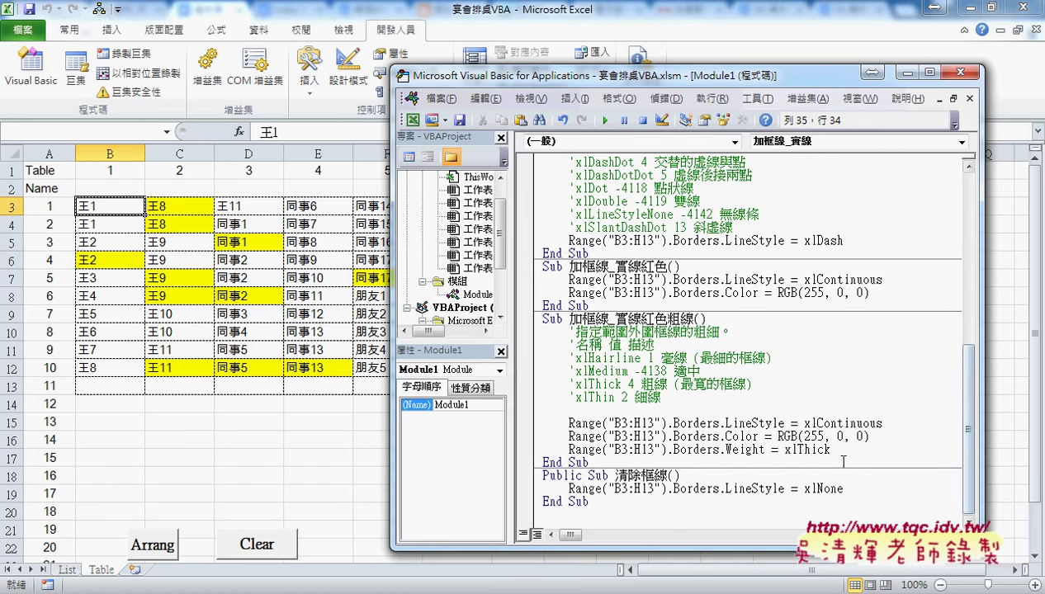
{"action": "left_click", "coordinate": [742, 450]}
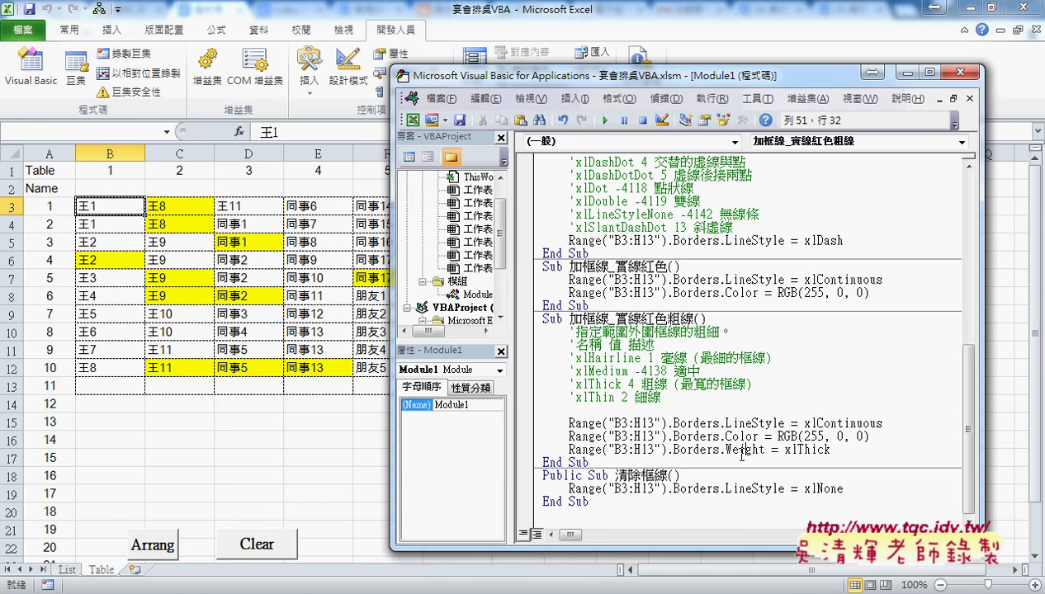
{"action": "double_click", "coordinate": [689, 451]}
{"action": "left_click", "coordinate": [782, 450]}
{"action": "key", "text": "F1"}
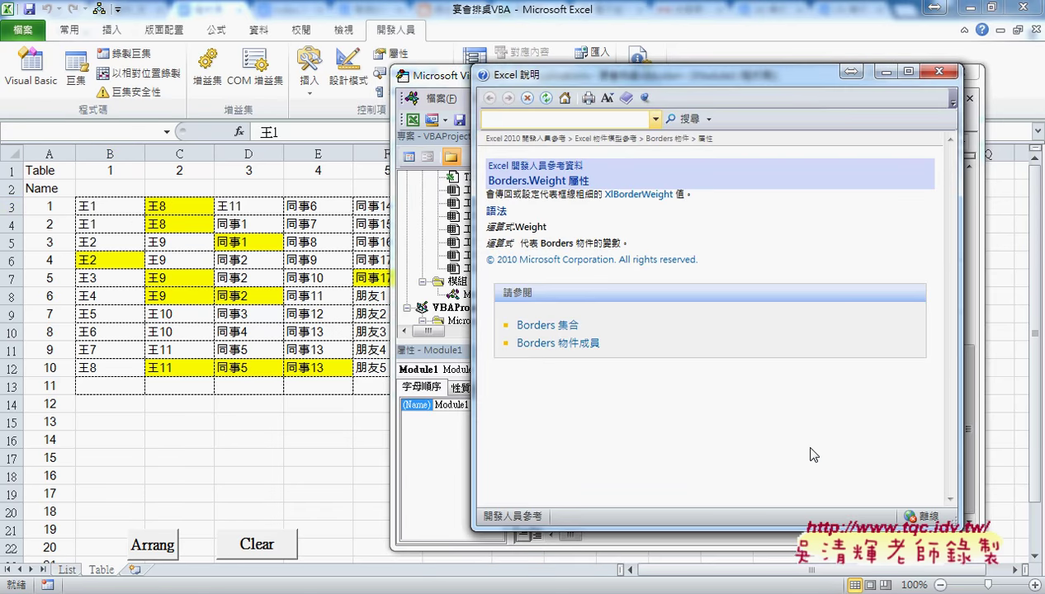
{"action": "left_click", "coordinate": [646, 198]}
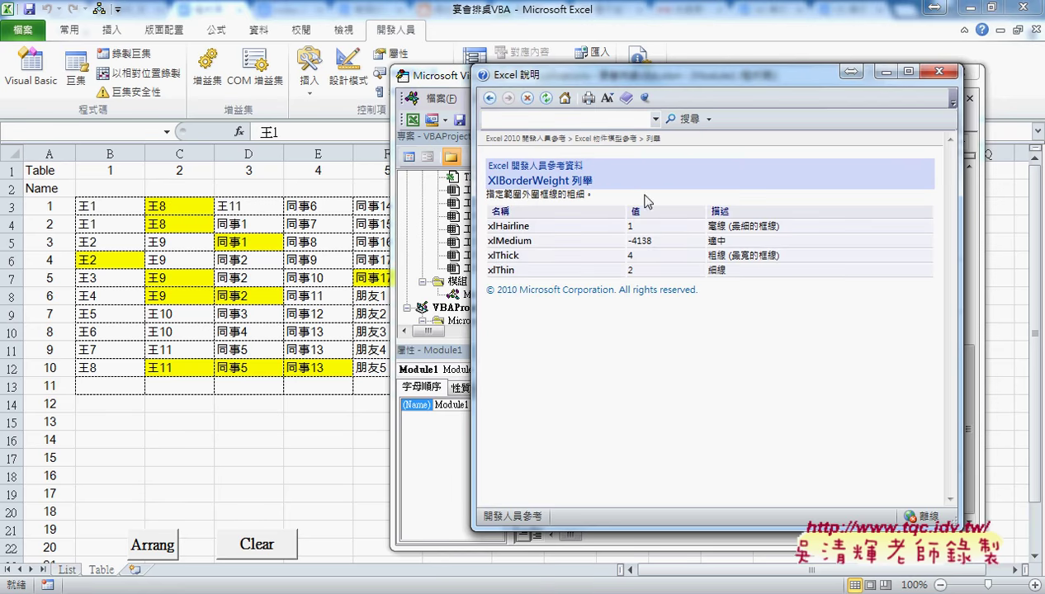
{"action": "double_click", "coordinate": [507, 225]}
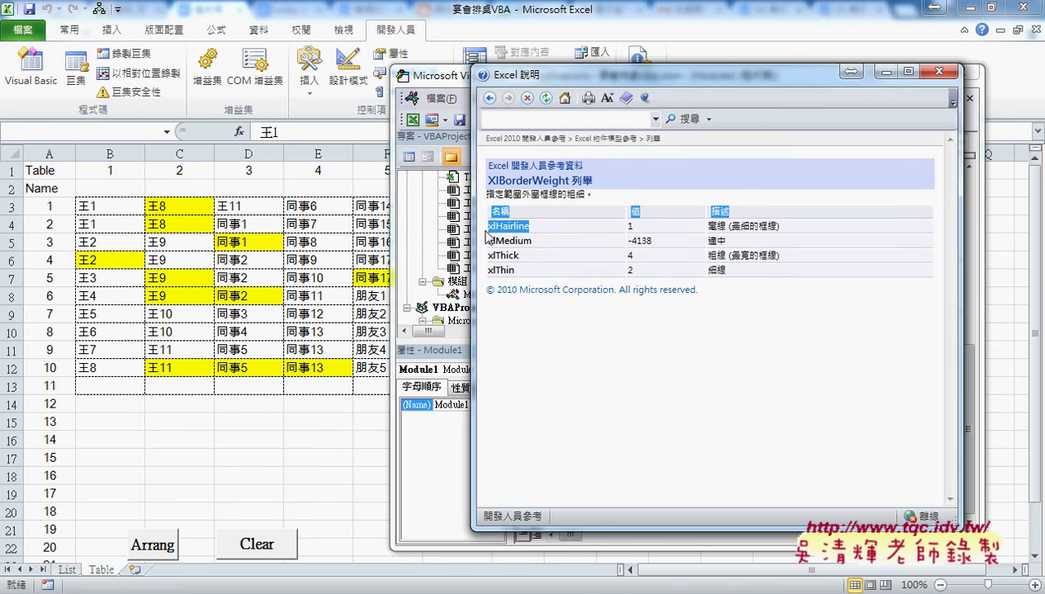
{"action": "left_click", "coordinate": [710, 225]}
{"action": "left_click_drag", "start_coordinate": [710, 224], "coordinate": [727, 225]}
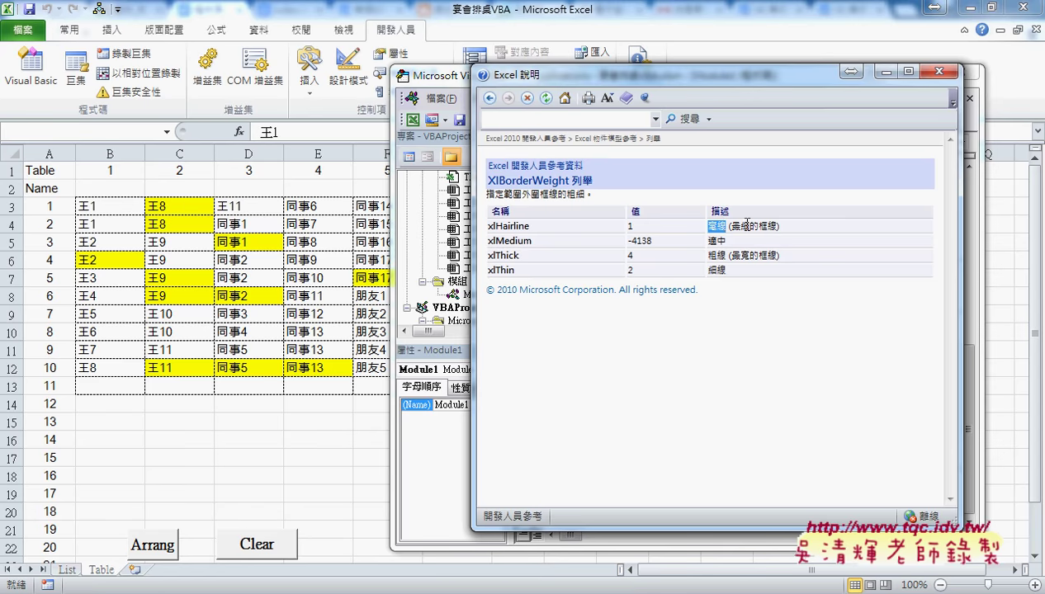
{"action": "double_click", "coordinate": [499, 226]}
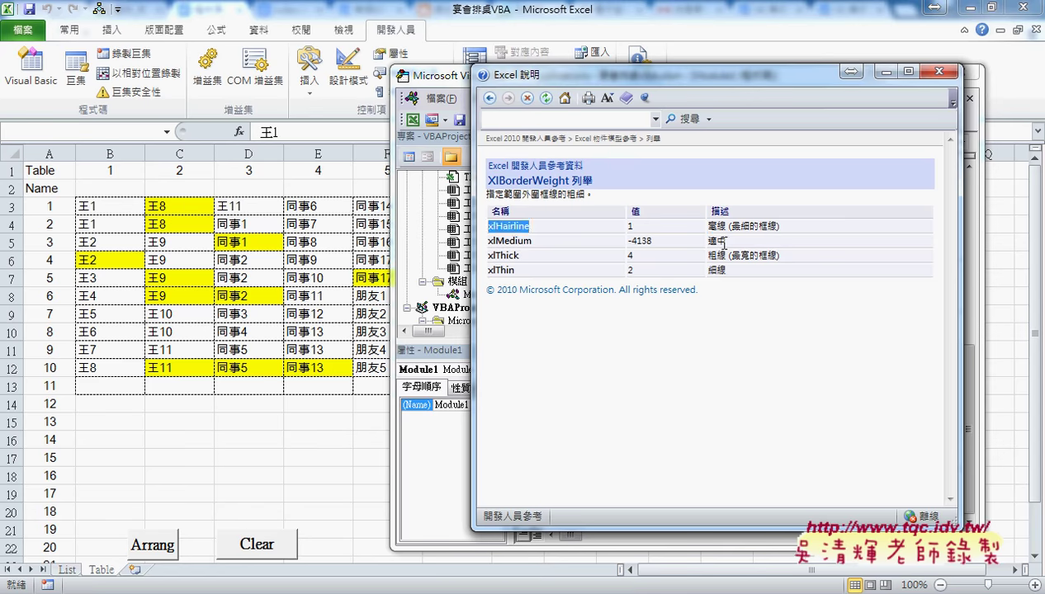
{"action": "left_click_drag", "start_coordinate": [712, 242], "coordinate": [491, 223]}
{"action": "double_click", "coordinate": [504, 255]}
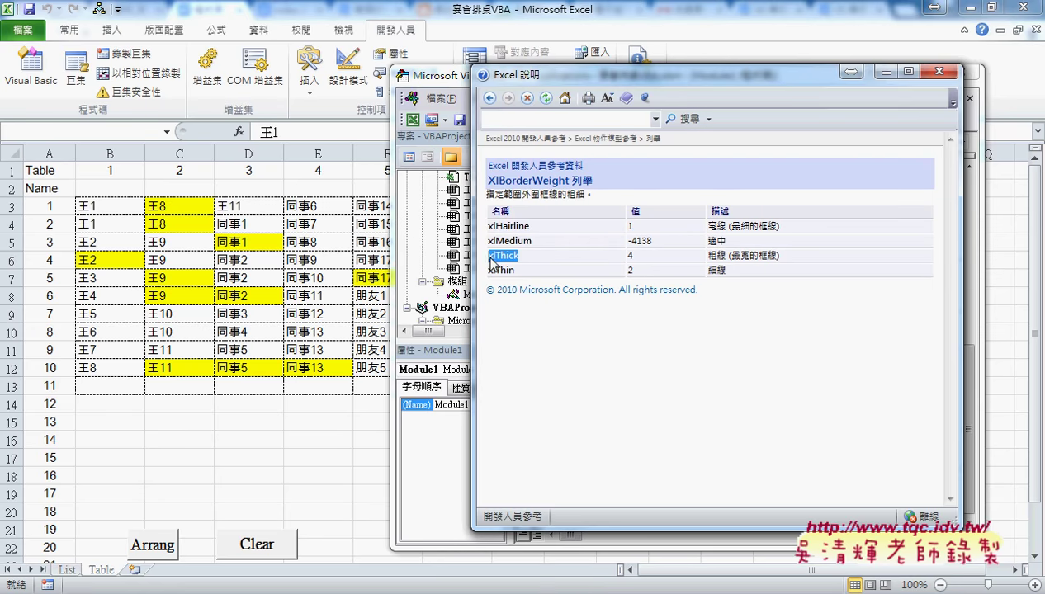
{"action": "left_click_drag", "start_coordinate": [541, 233], "coordinate": [529, 232]}
{"action": "left_click_drag", "start_coordinate": [493, 235], "coordinate": [486, 231]}
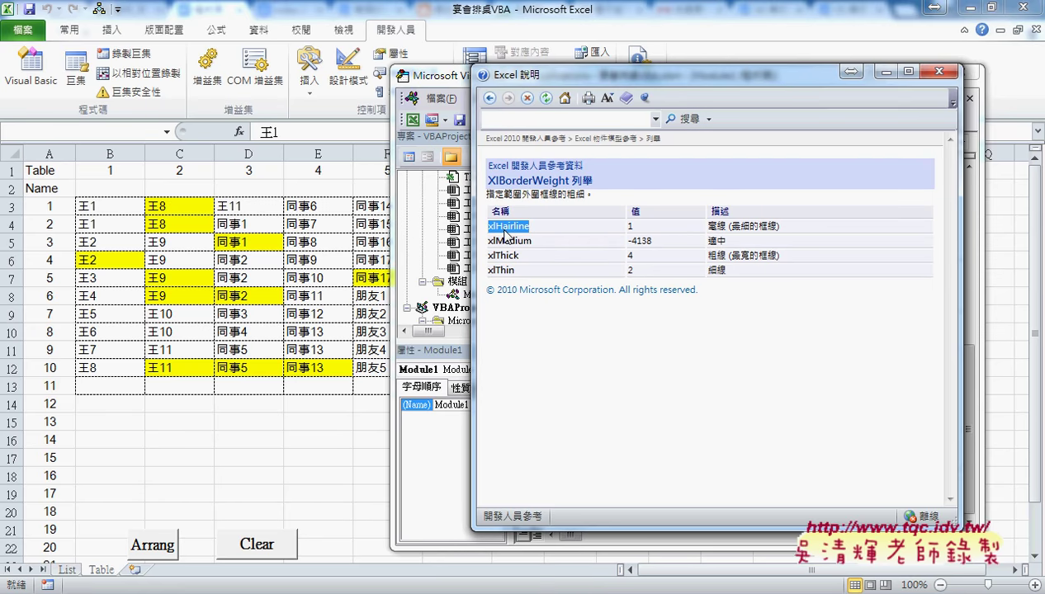
{"action": "left_click", "coordinate": [938, 72]}
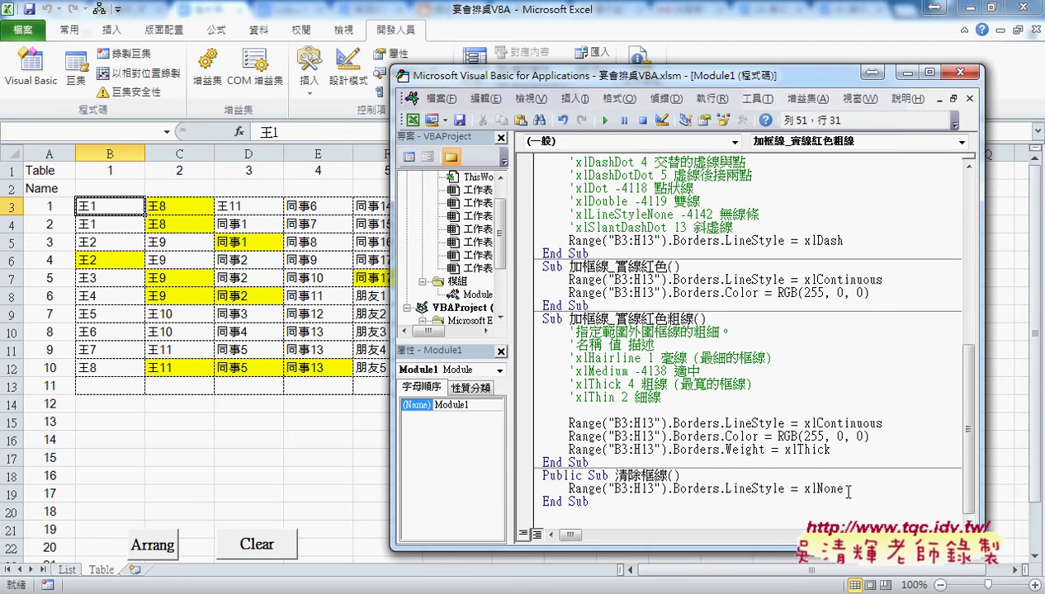
Change the red border macro's weight from xlThick to xlHairline and run it
{"action": "left_click_drag", "start_coordinate": [845, 489], "coordinate": [802, 488]}
{"action": "left_click_drag", "start_coordinate": [830, 449], "coordinate": [784, 450]}
{"action": "type", "text": "xlHairline"}
{"action": "left_click_drag", "start_coordinate": [643, 74], "coordinate": [731, 64]}
{"action": "left_click", "coordinate": [693, 108]}
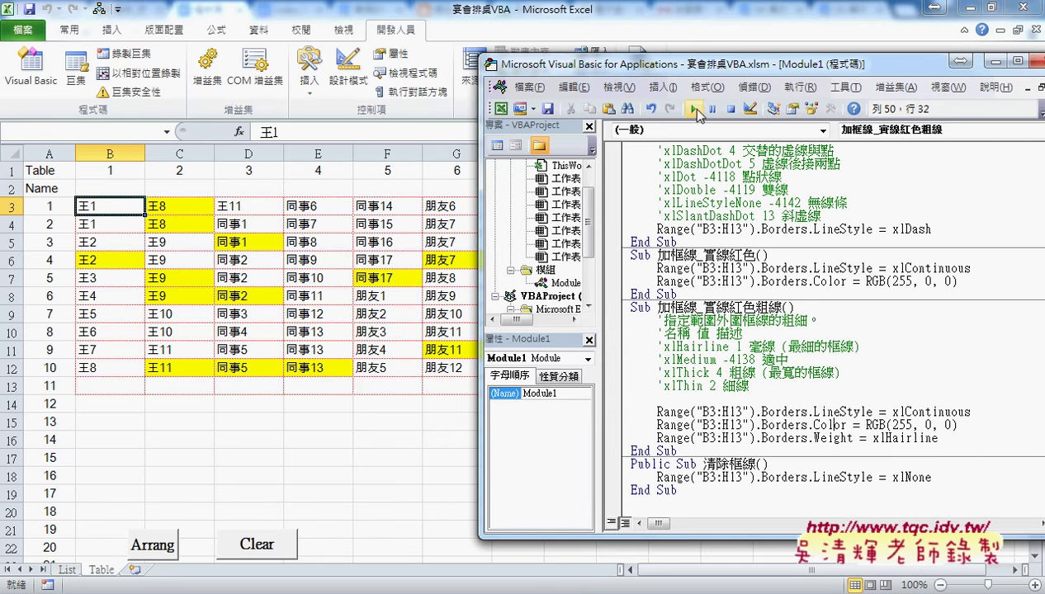
Run 清除框線 to clear the borders, then rerun the red hairline border macro
{"action": "left_click", "coordinate": [779, 475]}
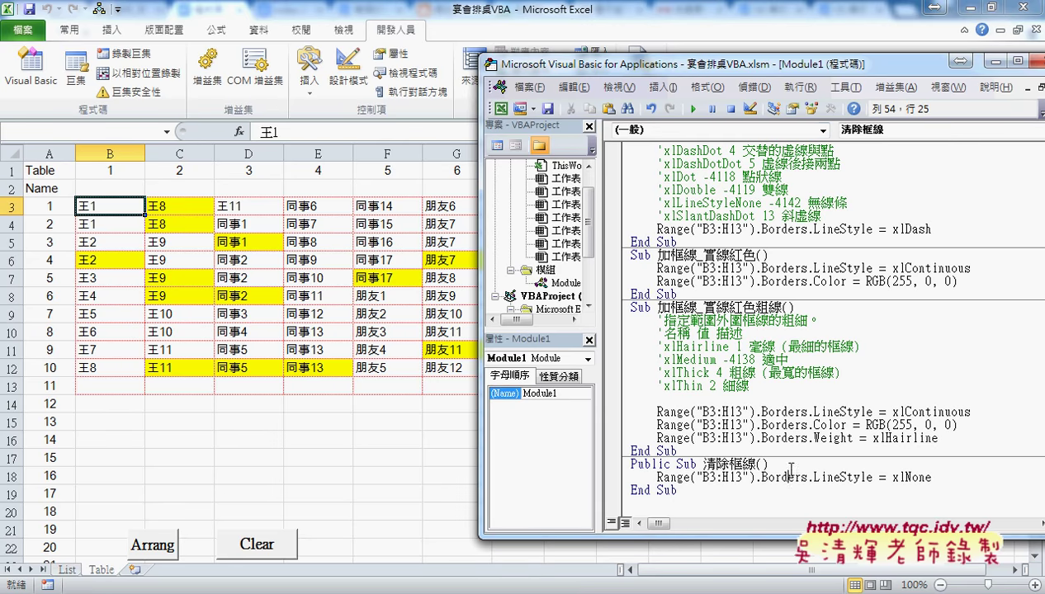
{"action": "left_click", "coordinate": [693, 108]}
{"action": "left_click", "coordinate": [775, 412]}
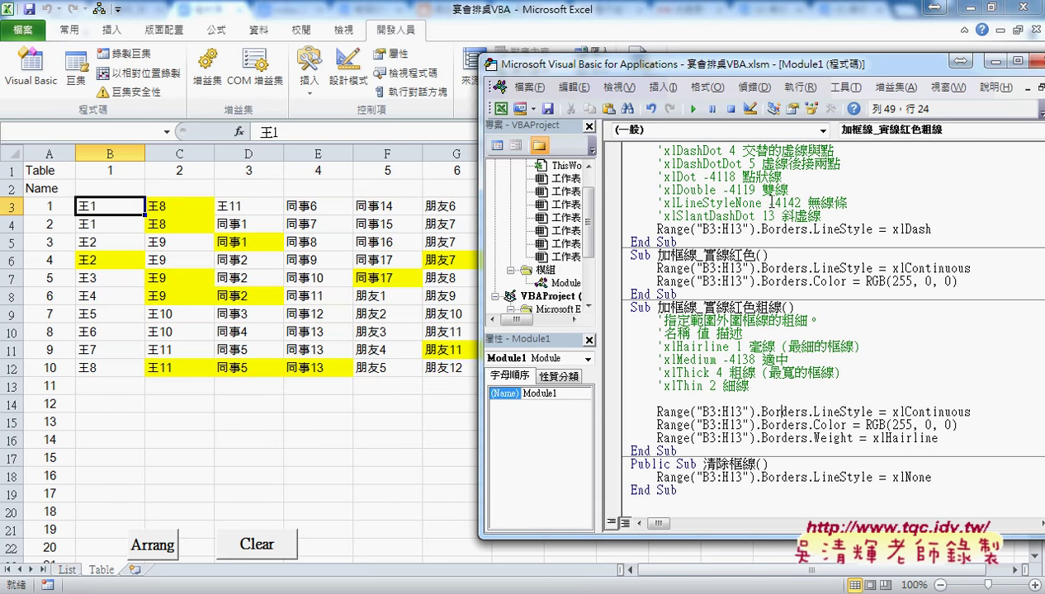
{"action": "left_click", "coordinate": [693, 109]}
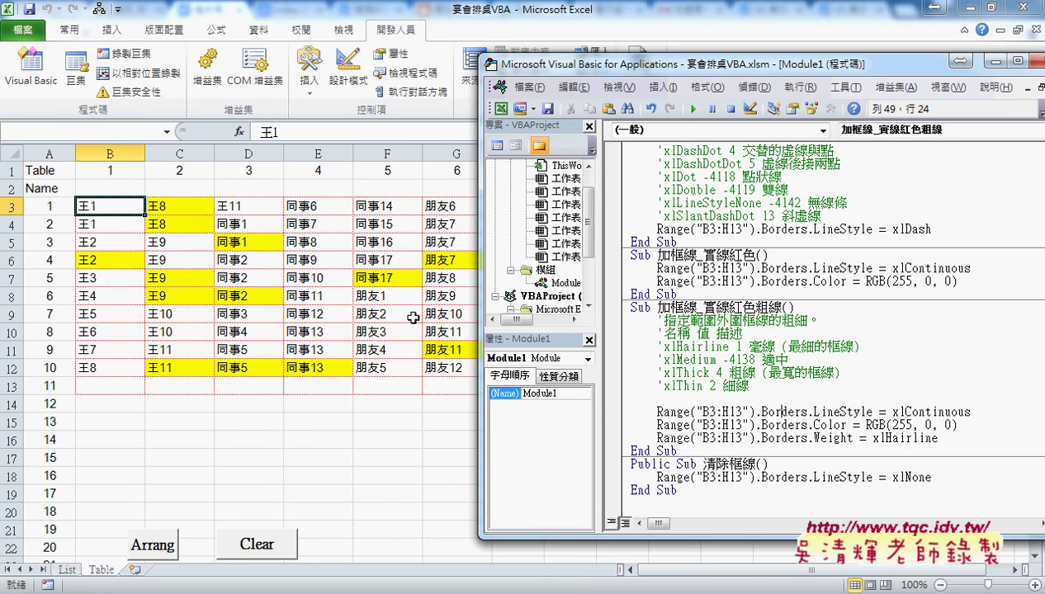
{"action": "left_click_drag", "start_coordinate": [587, 70], "coordinate": [609, 65]}
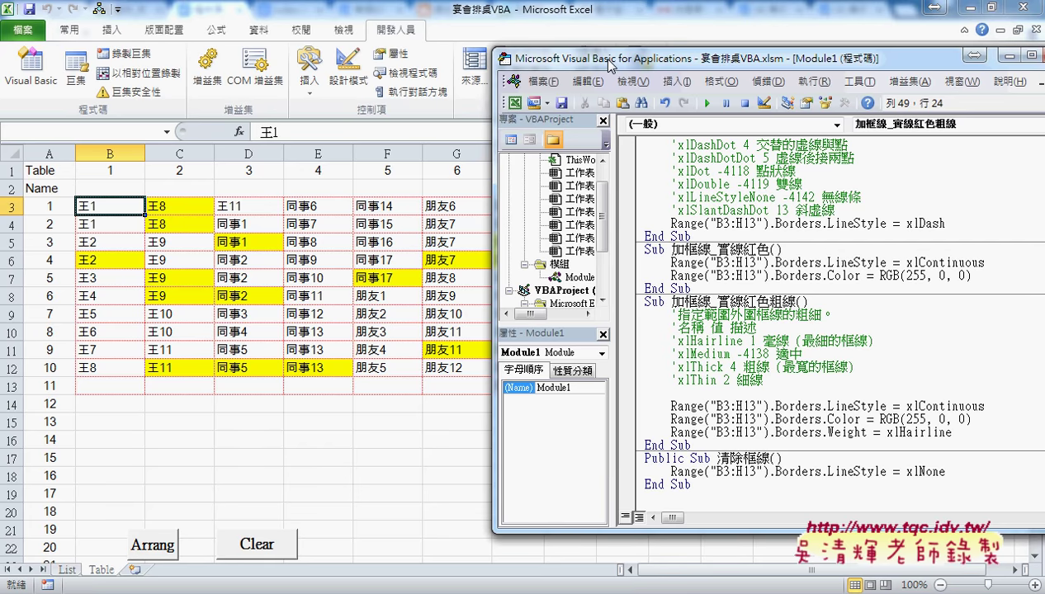
{"action": "mouse_move", "coordinate": [671, 262]}
{"action": "left_mouse_down"}
{"action": "mouse_move", "coordinate": [780, 262]}
{"action": "mouse_move", "coordinate": [772, 262]}
{"action": "left_mouse_up"}
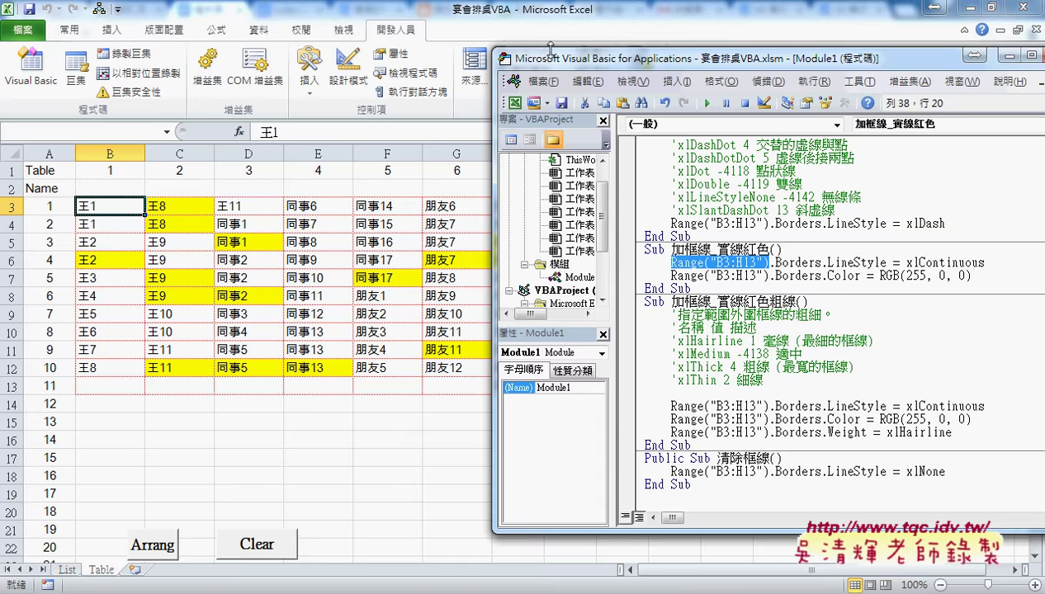
{"action": "left_click_drag", "start_coordinate": [568, 66], "coordinate": [362, 58]}
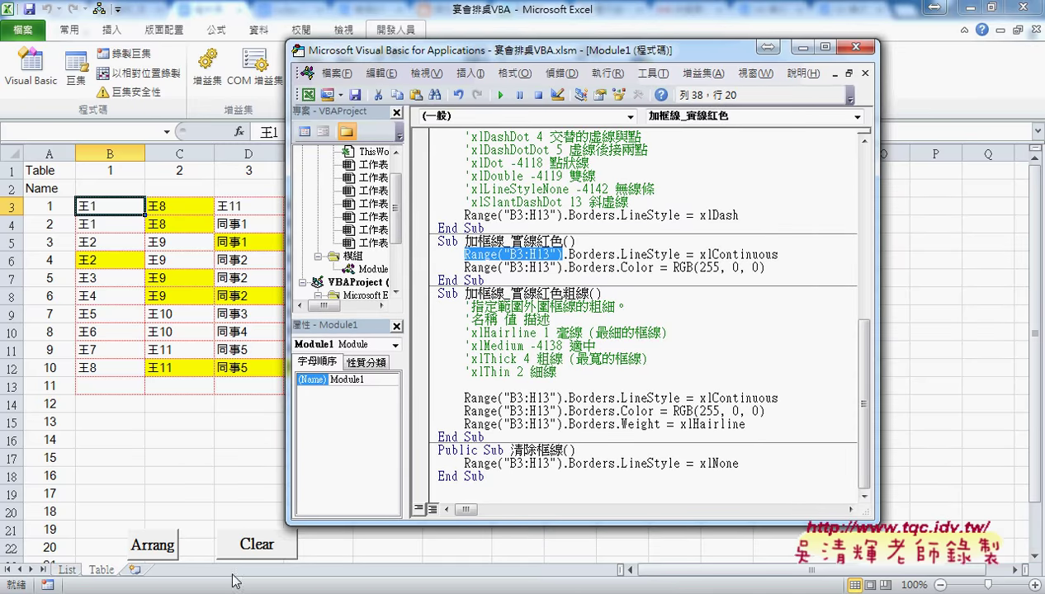
Show the 範例_宴會排桌(框線物件) Drive folder with the preview closed, highlighting its name
{"action": "key", "text": "alt+Tab"}
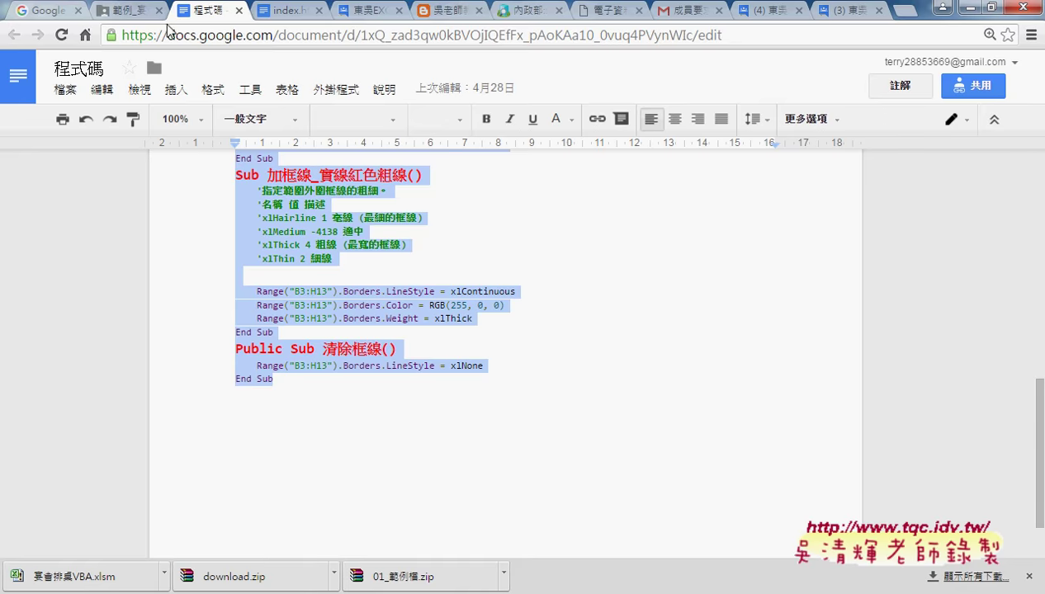
{"action": "left_click", "coordinate": [138, 16]}
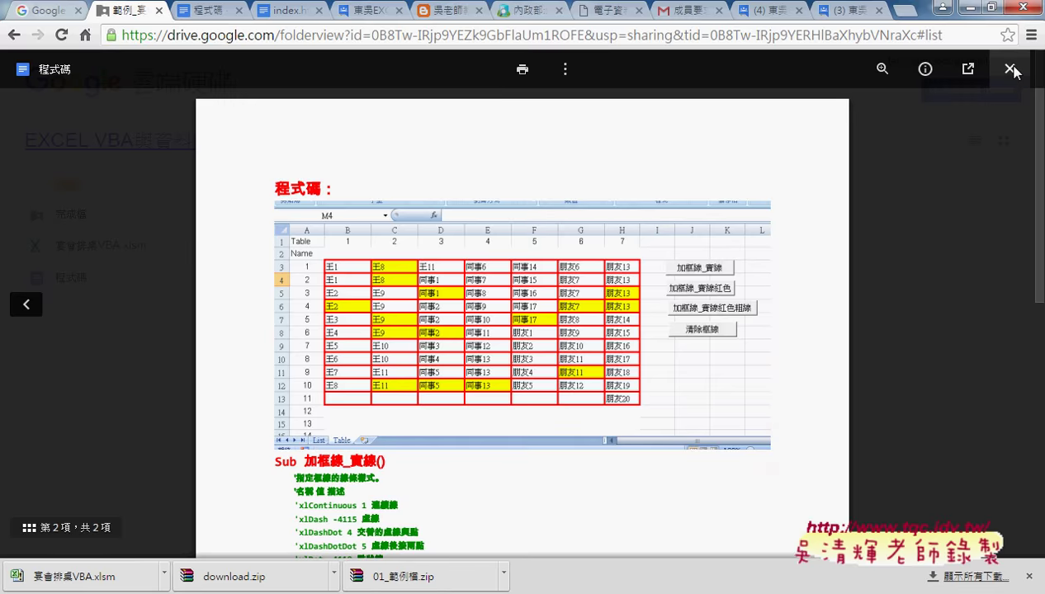
{"action": "key", "text": "Escape"}
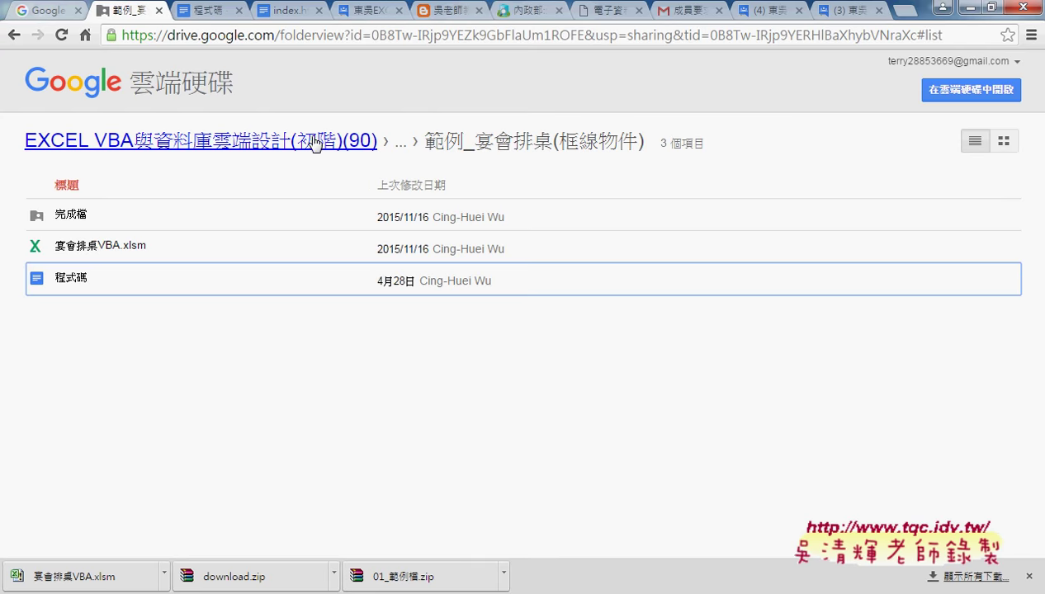
{"action": "left_click_drag", "start_coordinate": [474, 142], "coordinate": [647, 150]}
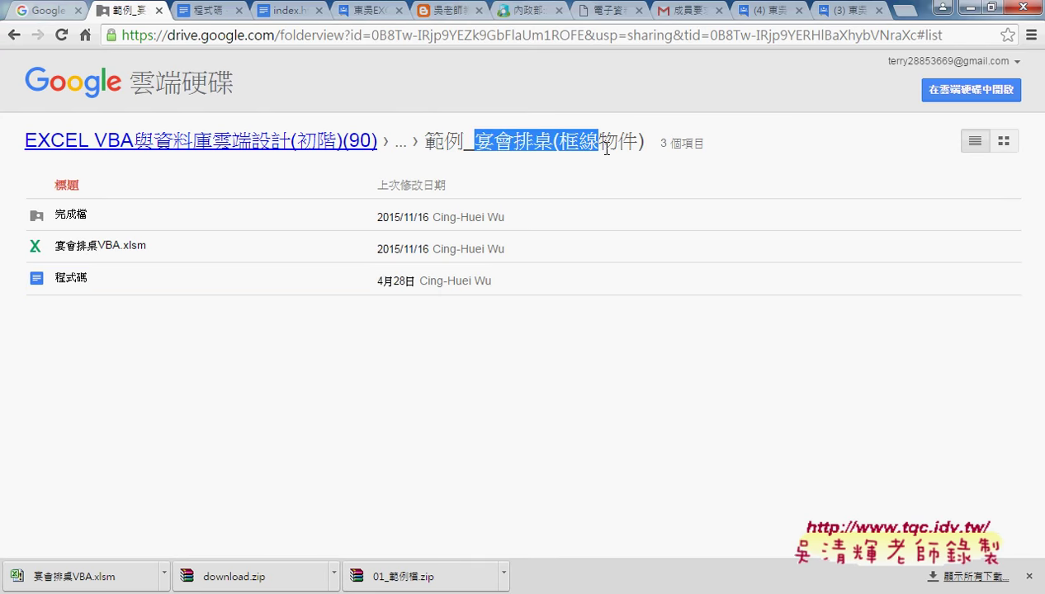